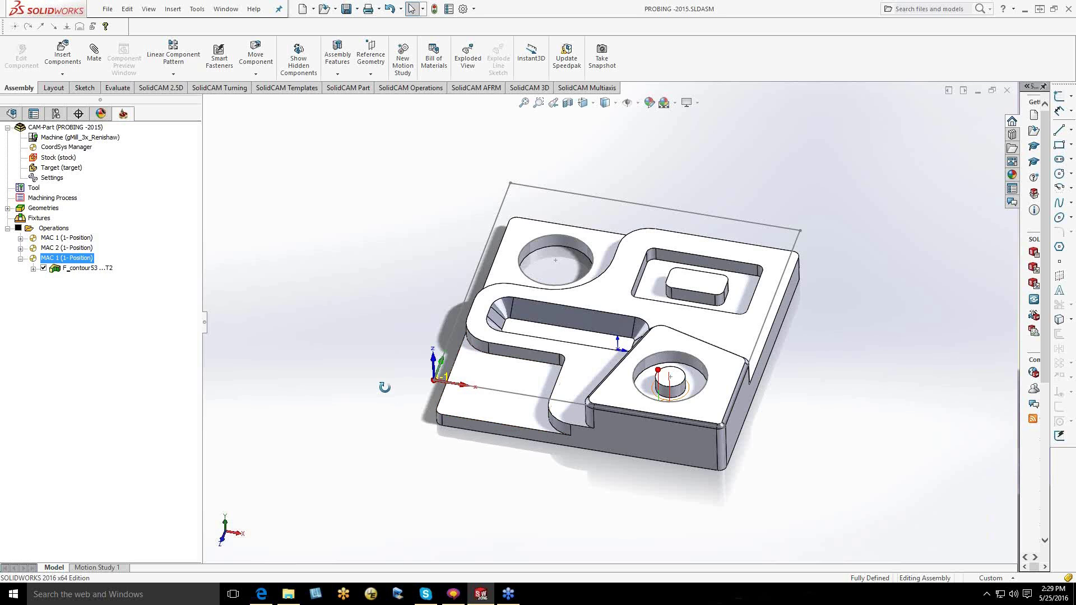
Add a probe operation that uses the External corner technology
drag(384, 387, 451, 402)
key(Escape)
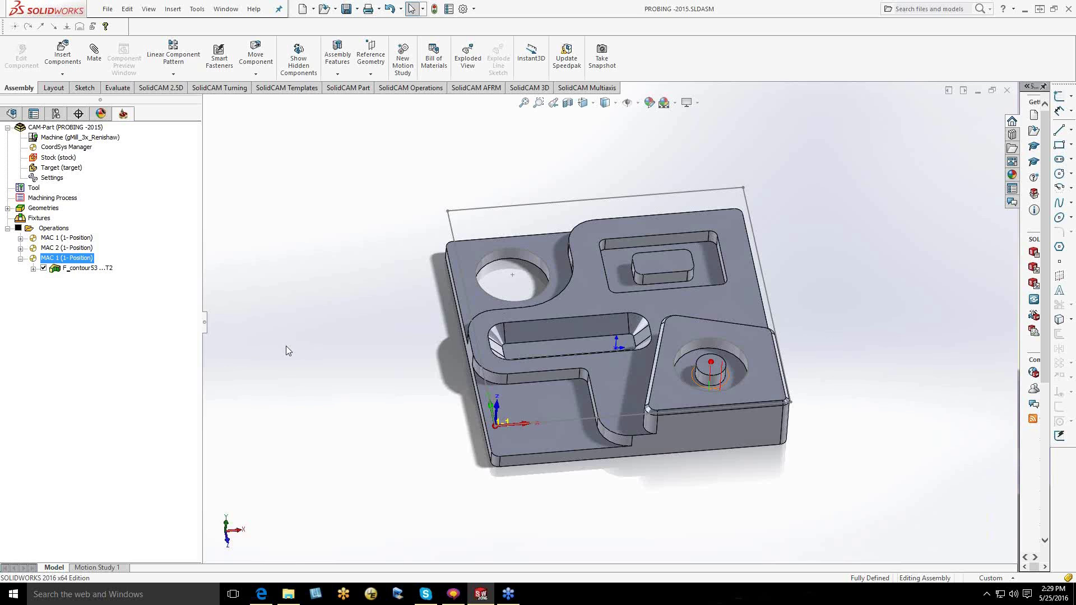
middle_drag(286, 345, 255, 311)
right_click(85, 258)
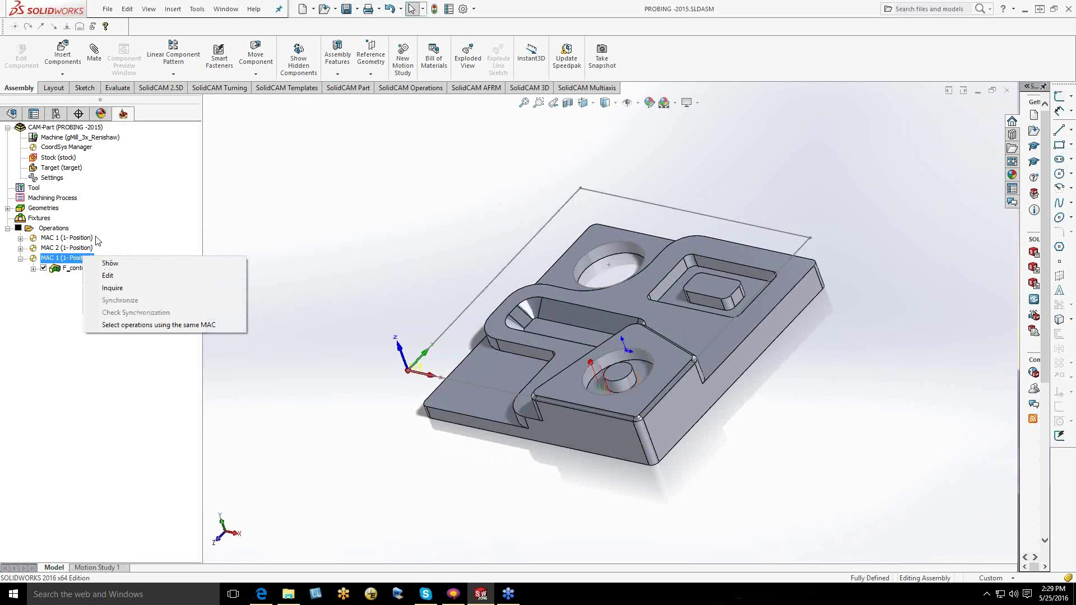
right_click(63, 231)
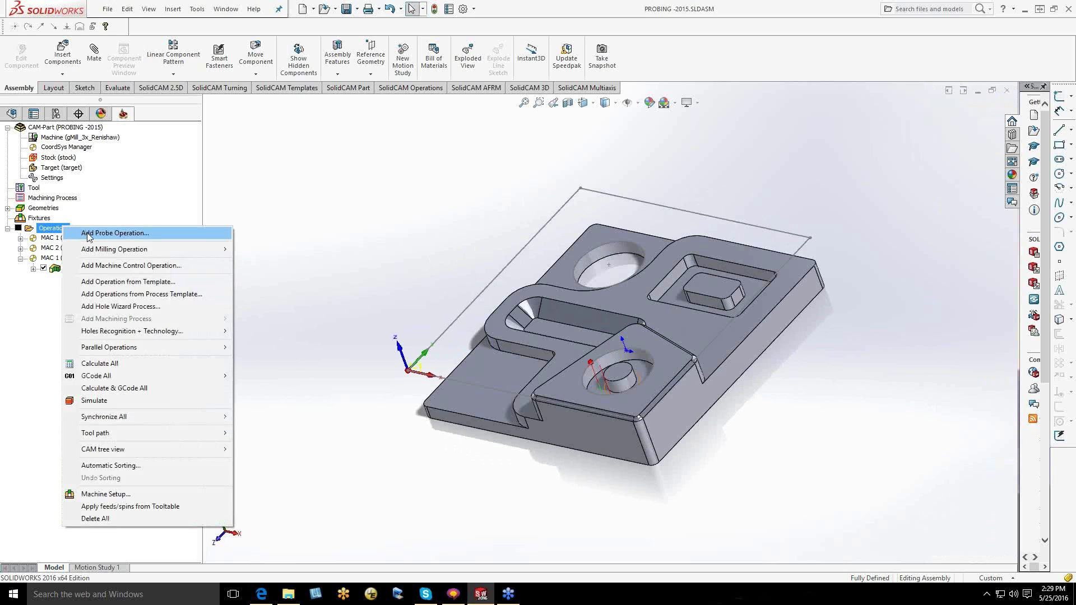
click(88, 233)
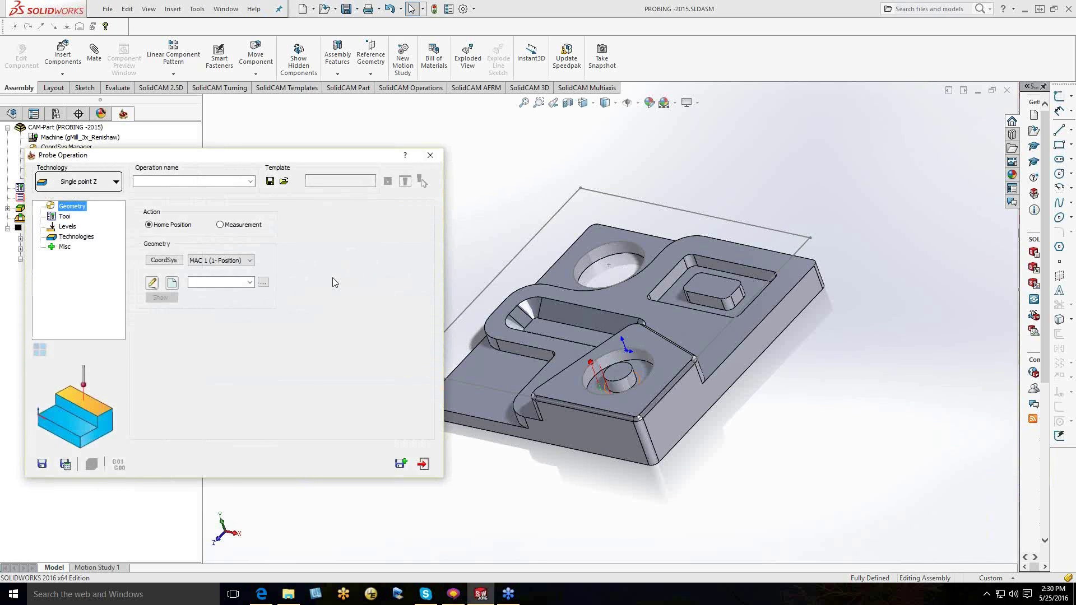
drag(191, 155, 391, 141)
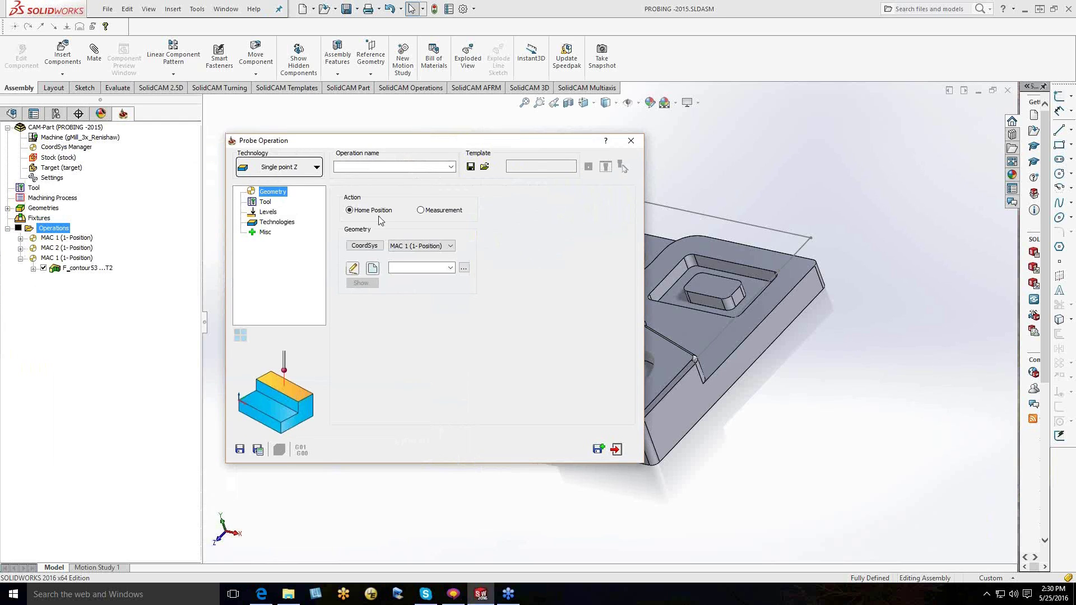
click(316, 168)
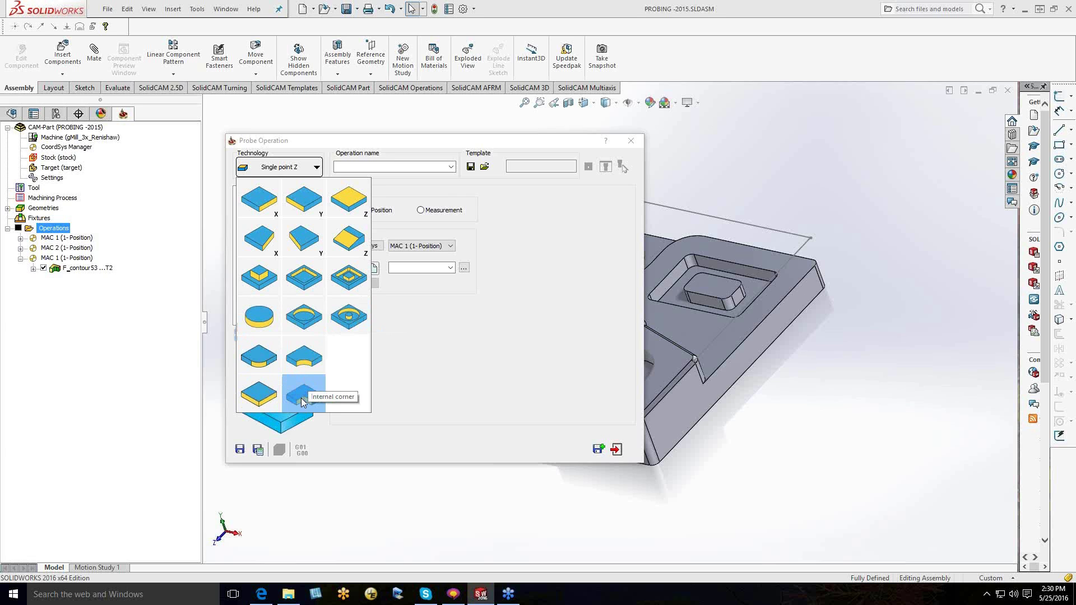
click(269, 393)
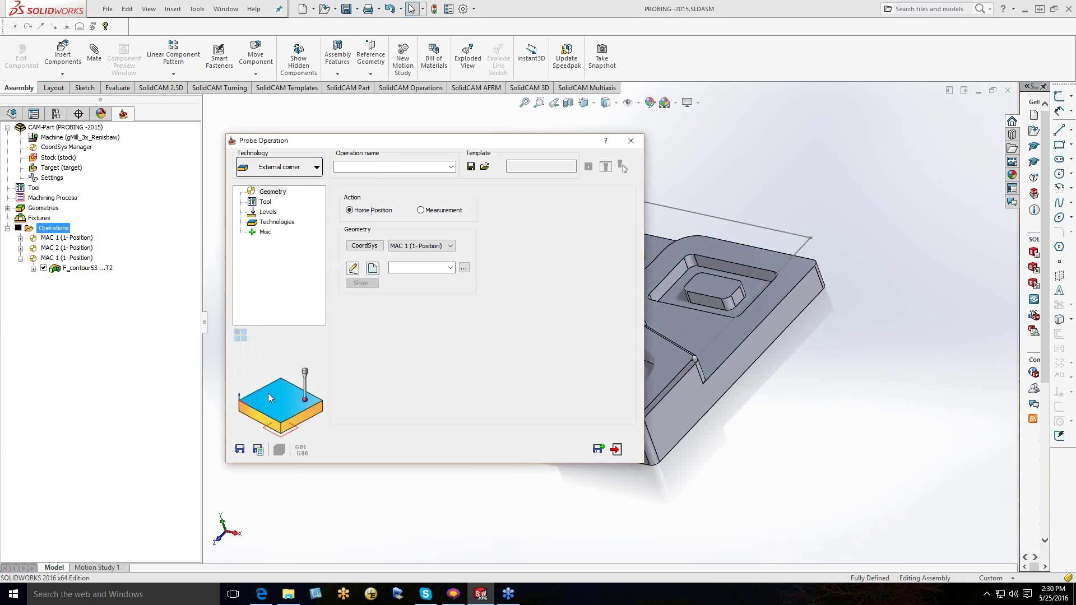
Define new probing geometry as a chain of the two outer sketch lines that meet at the coordinate system origin
click(374, 271)
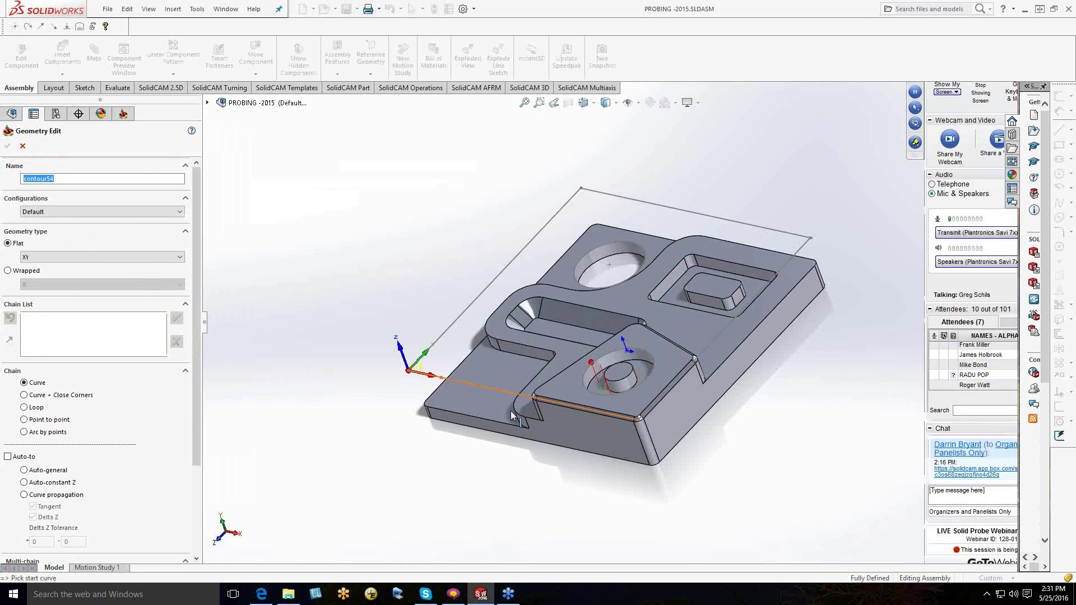
click(448, 380)
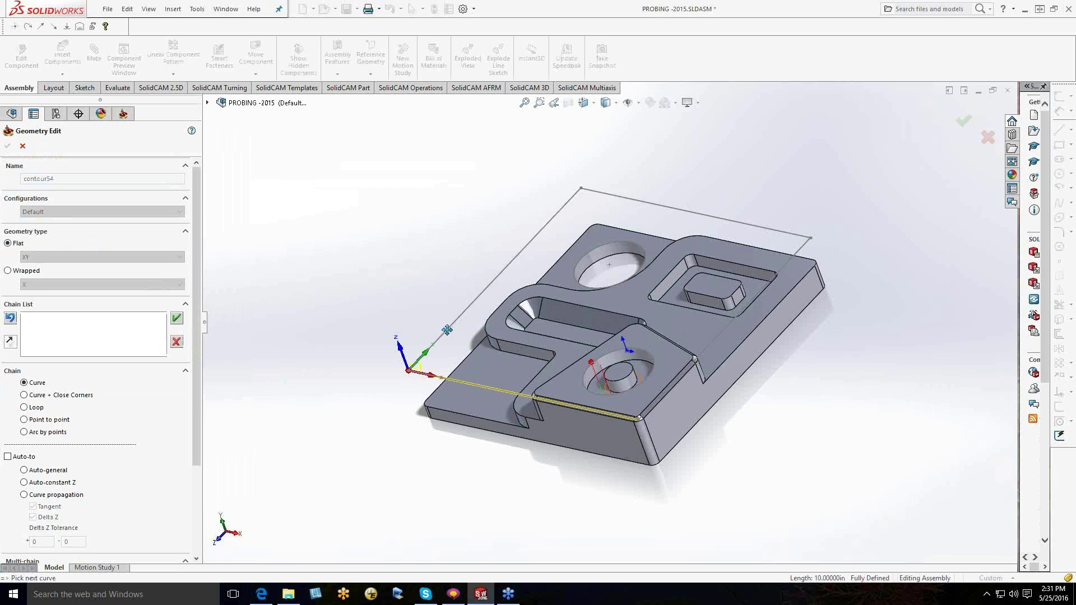
click(451, 326)
click(176, 318)
click(177, 319)
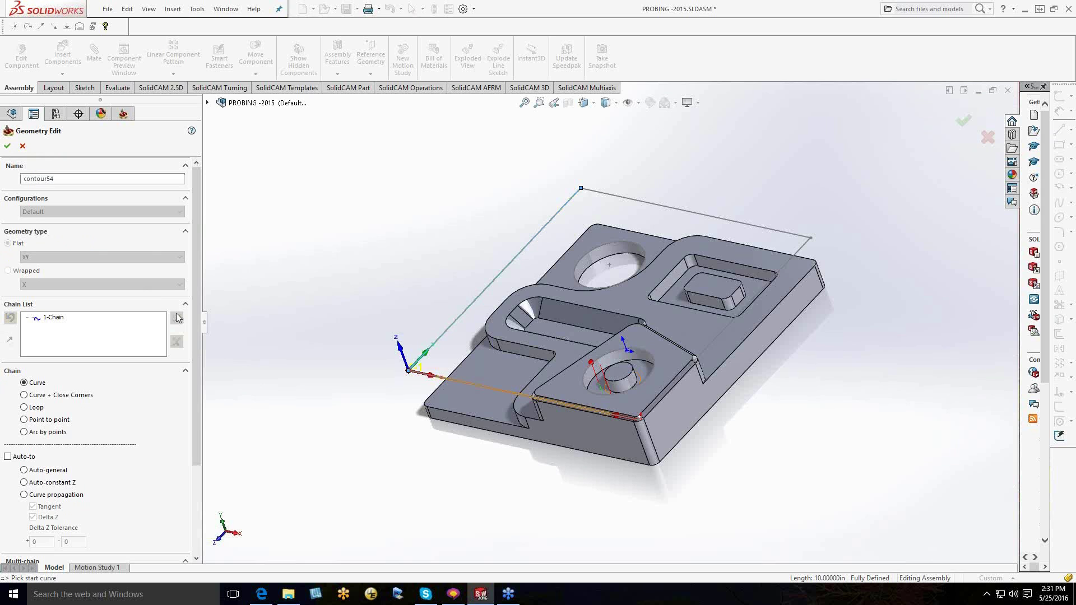
click(7, 146)
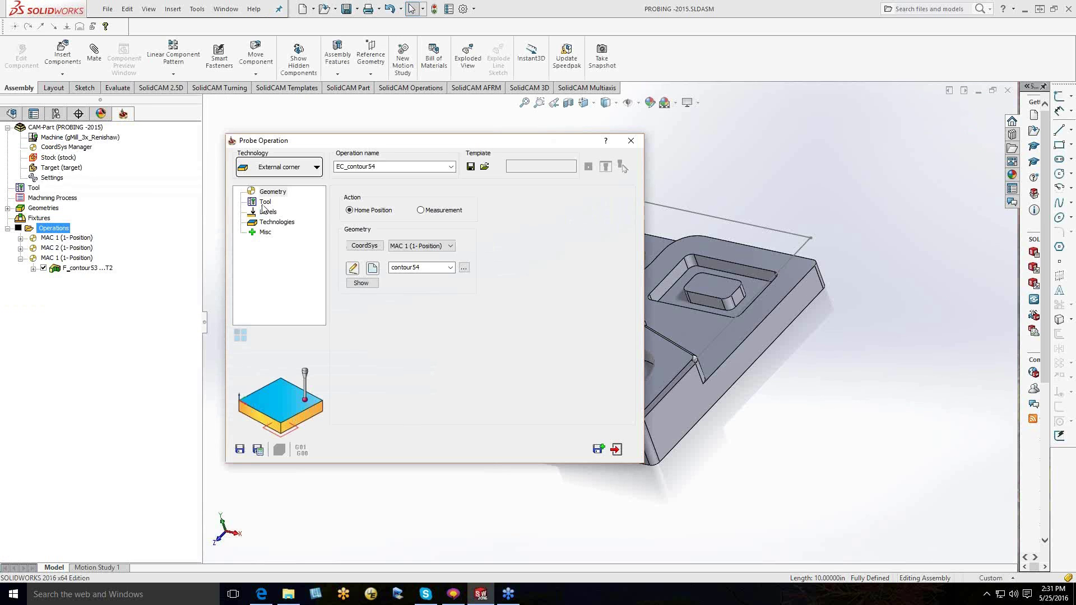
Assign the existing probe, tool number 1, to the external corner operation
click(265, 202)
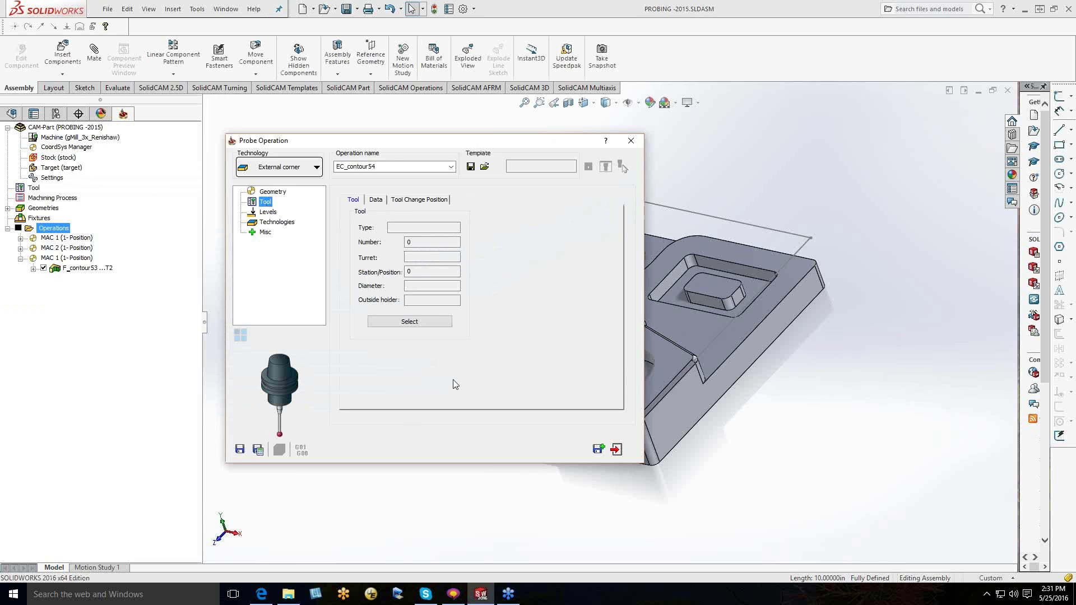
click(410, 321)
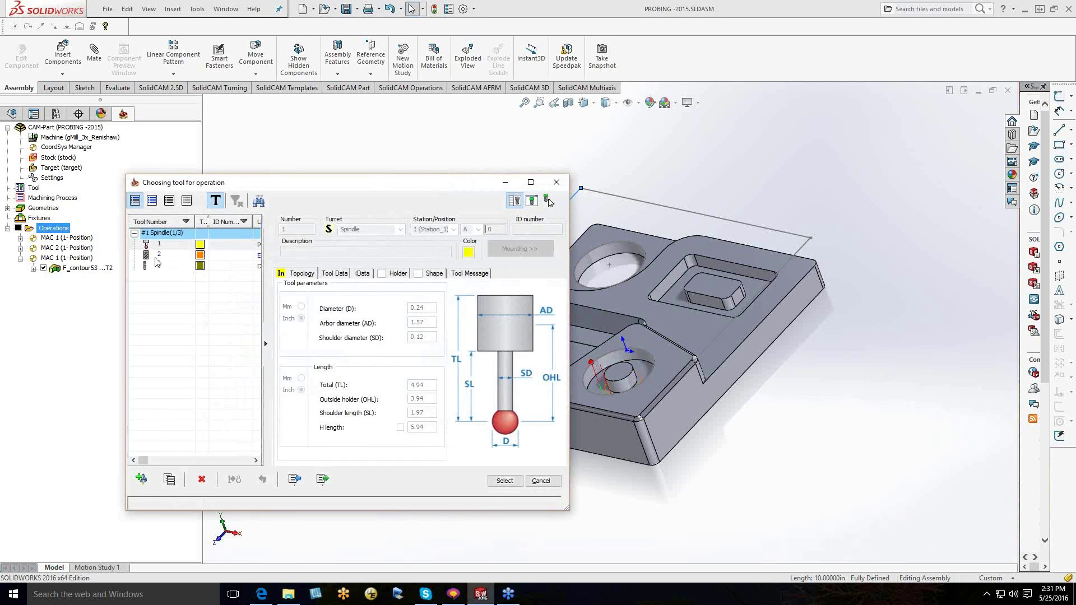
click(152, 245)
click(502, 480)
Check the position levels, then preview the Tech1 probe tool path on the model at the part's corner
click(268, 212)
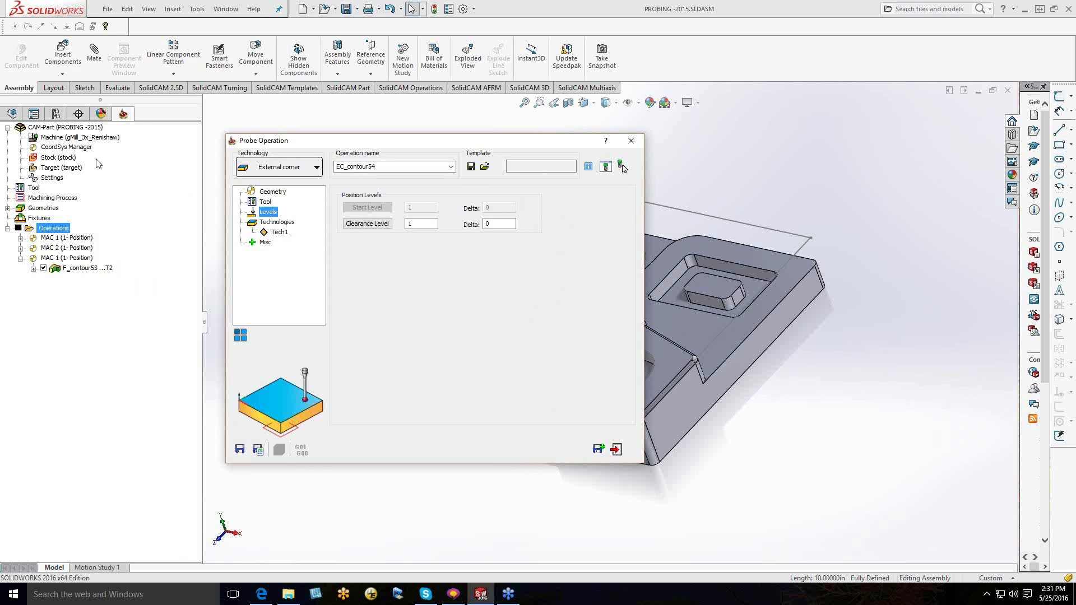
click(279, 232)
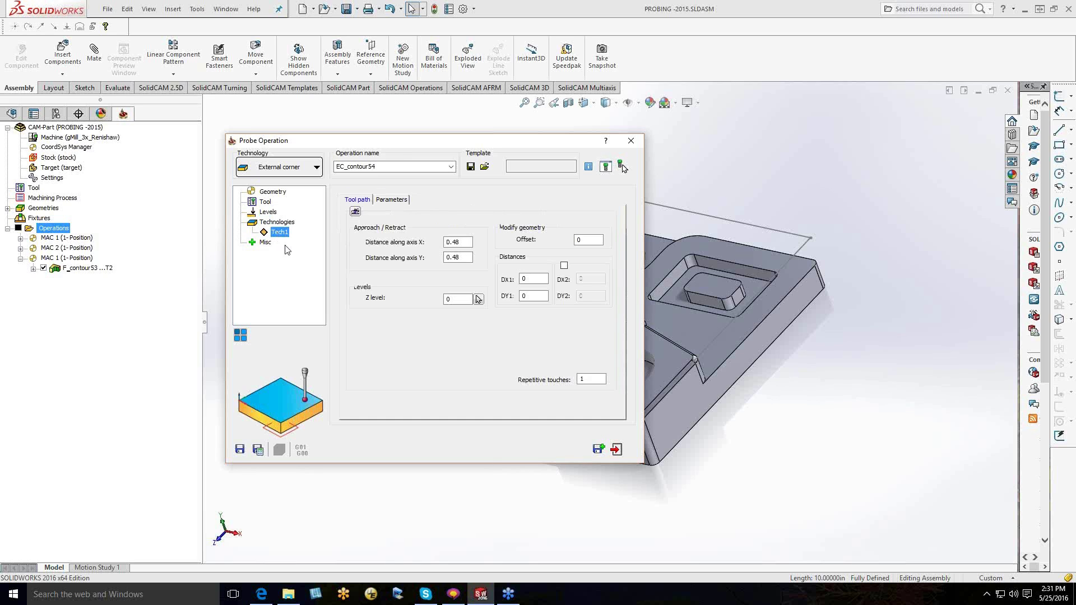
drag(415, 147, 683, 132)
click(634, 197)
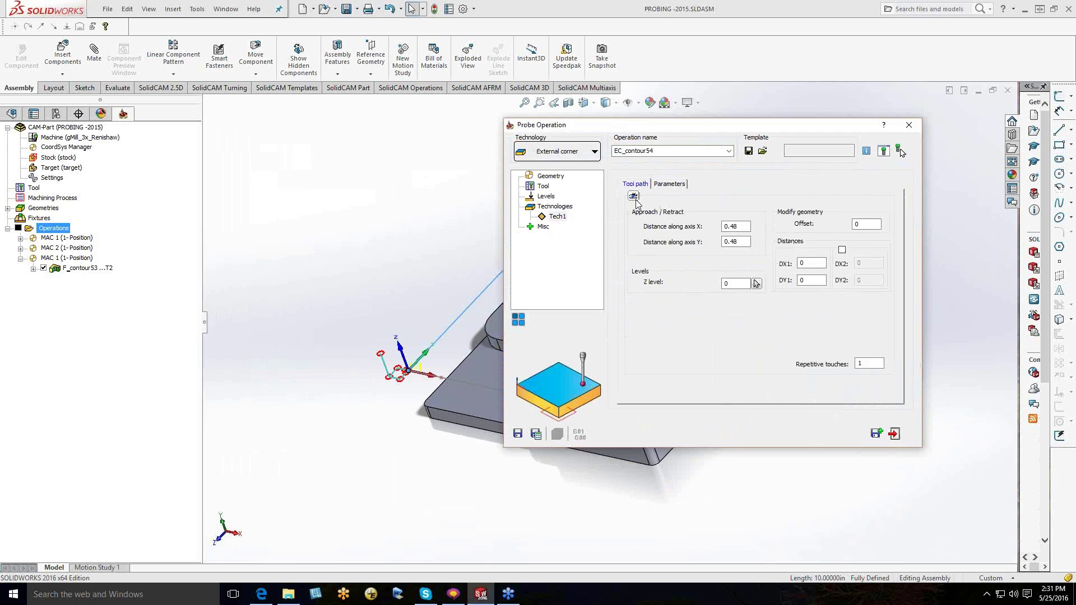
scroll(378, 423, up, 1)
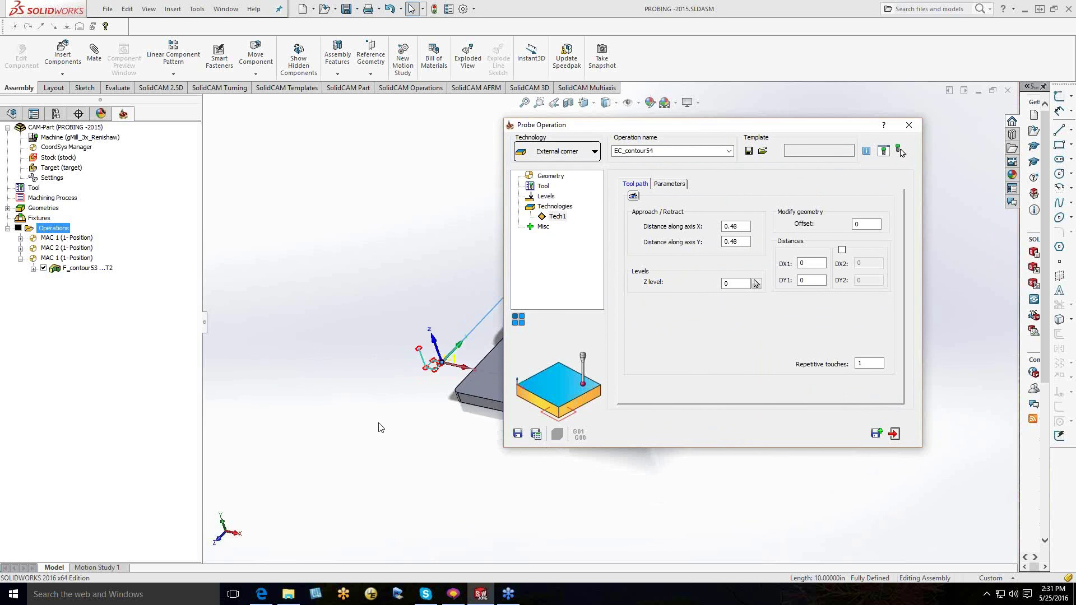
scroll(399, 403, down, 3)
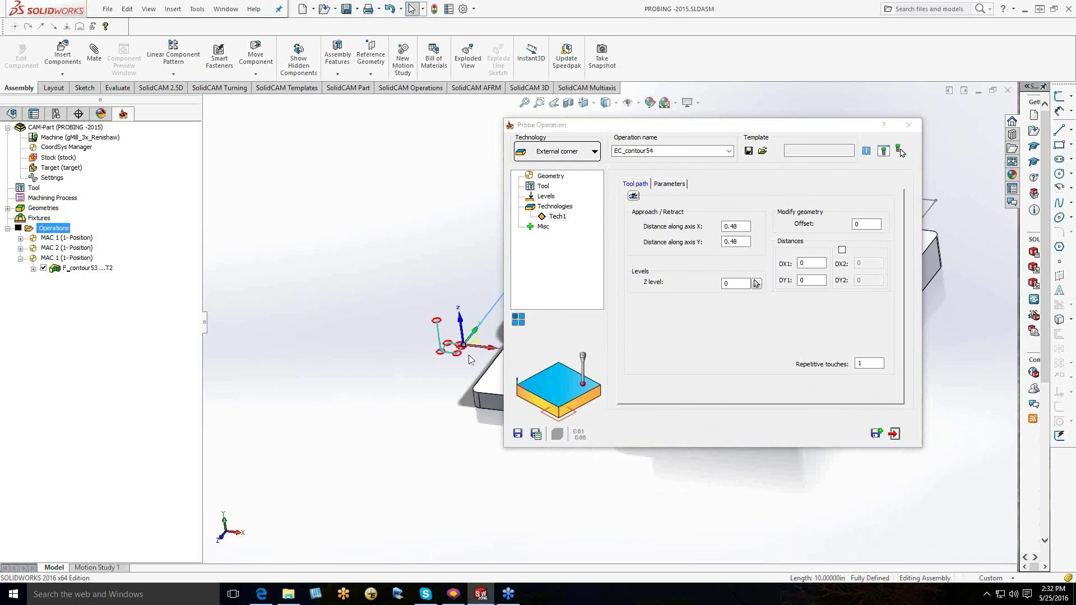
scroll(469, 359, down, 5)
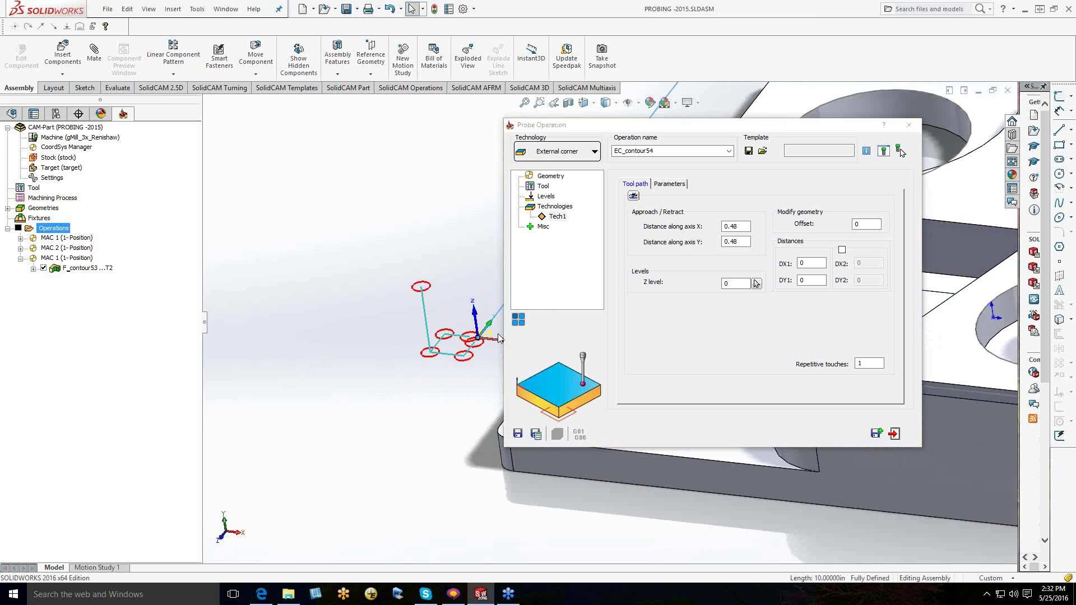
scroll(498, 338, down, 1)
drag(653, 127, 694, 116)
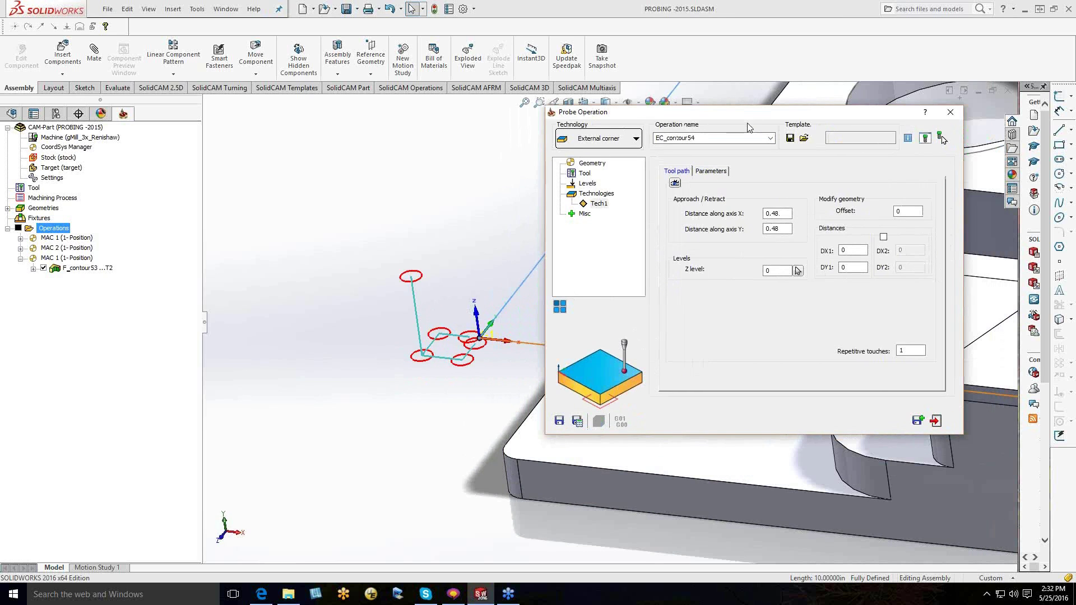
drag(742, 122, 694, 143)
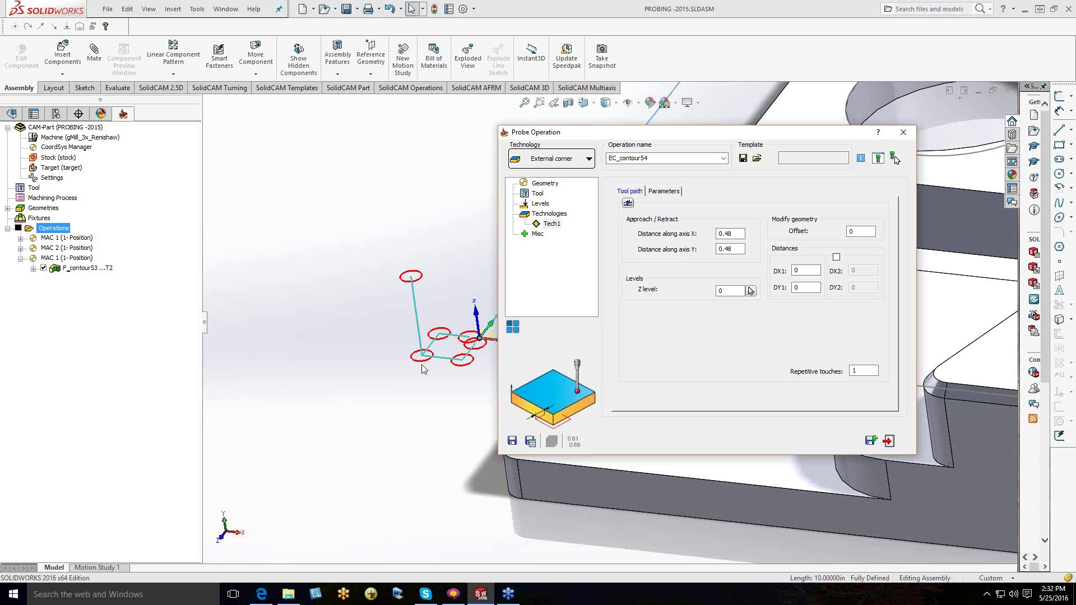
Set the approach/retract distance to 0.71622 along the X axis and 0.75559 along the Y axis
click(740, 234)
scroll(739, 233, up, 5)
scroll(738, 234, up, 2)
click(737, 247)
scroll(737, 245, up, 4)
scroll(738, 252, up, 4)
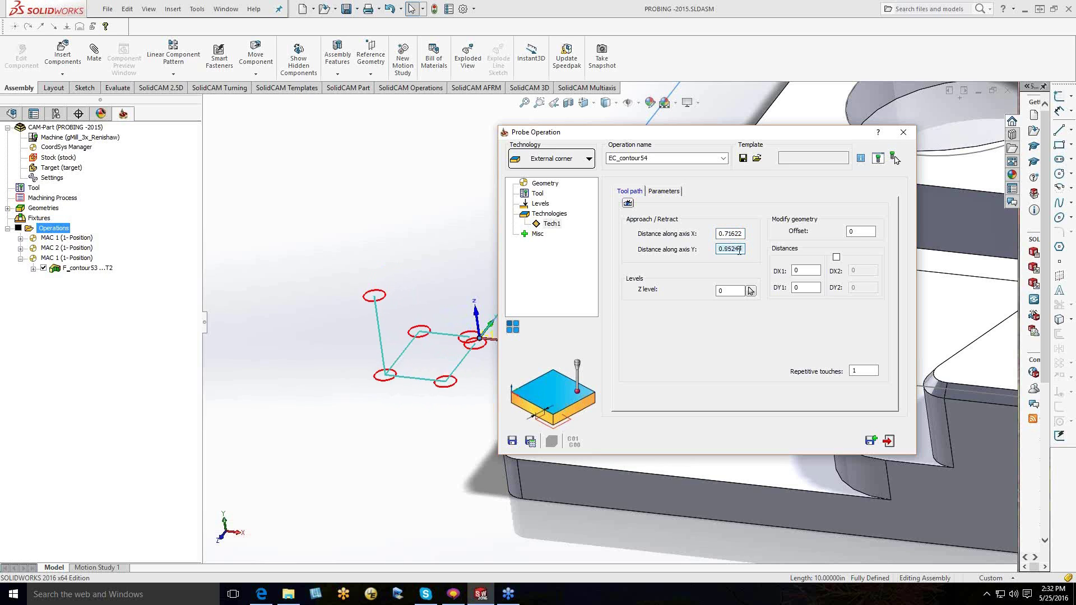
scroll(739, 251, down, 5)
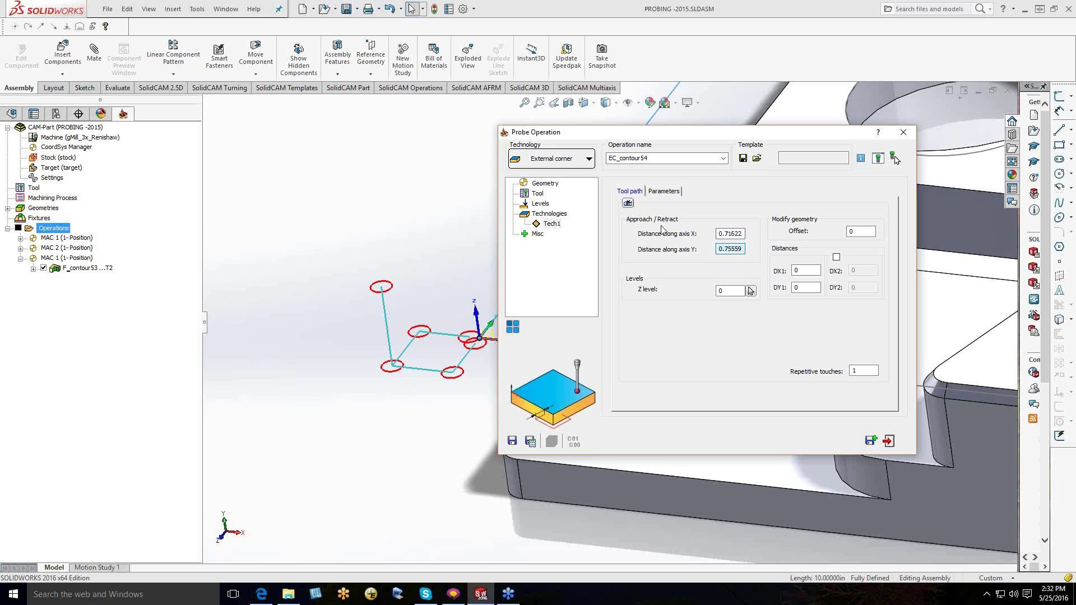
Lower the probing Z level to -0.7874
drag(673, 138, 697, 121)
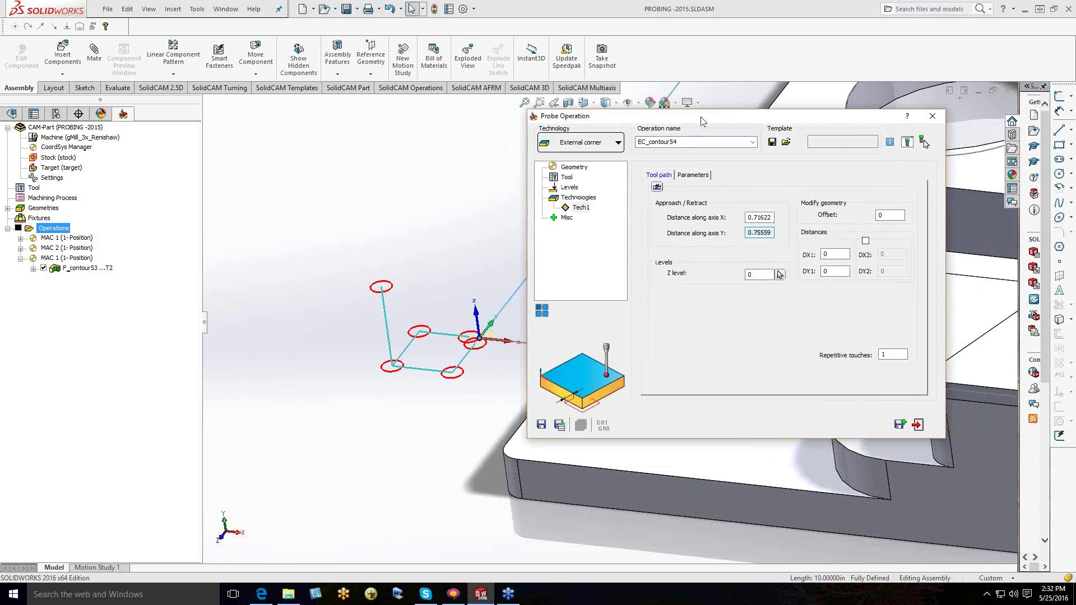
click(756, 274)
text(-0.23622)
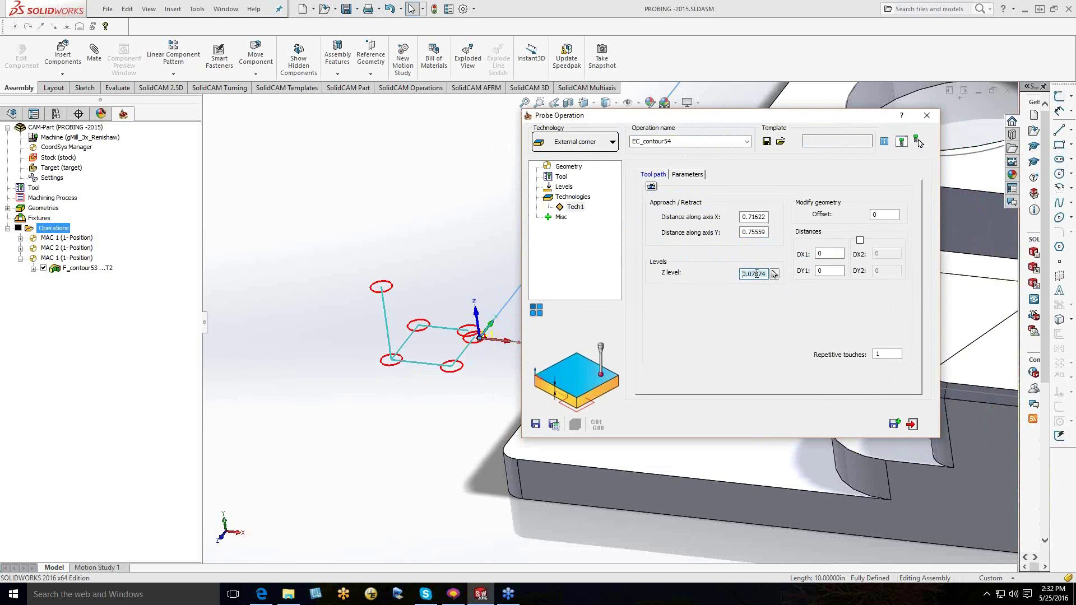
scroll(757, 274, down, 14)
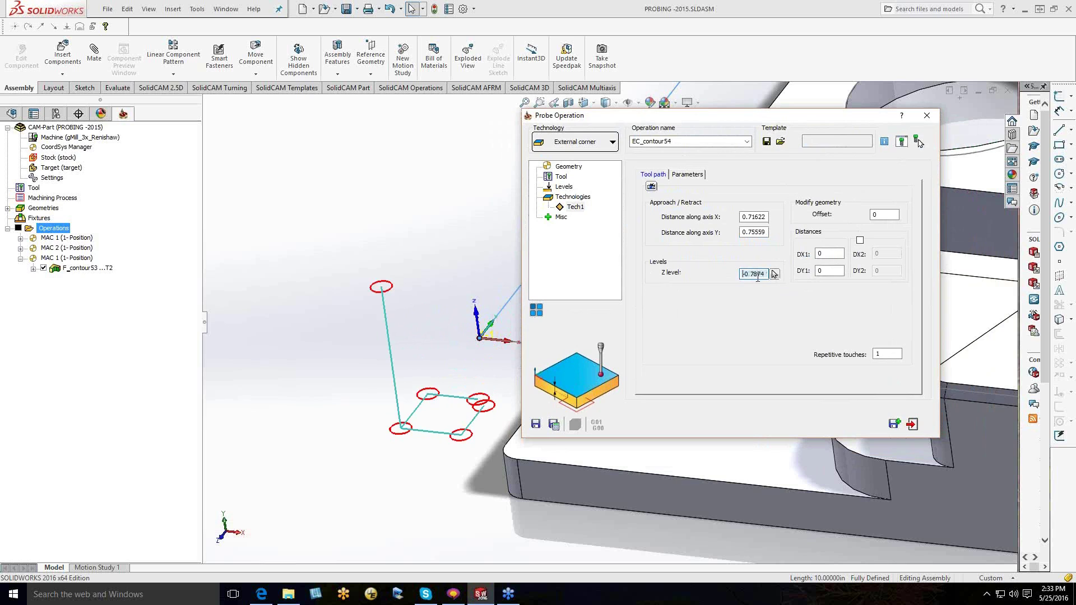
Set the touch point distances from the corner to DX1 0.51181 and DY1 0.66929
click(828, 254)
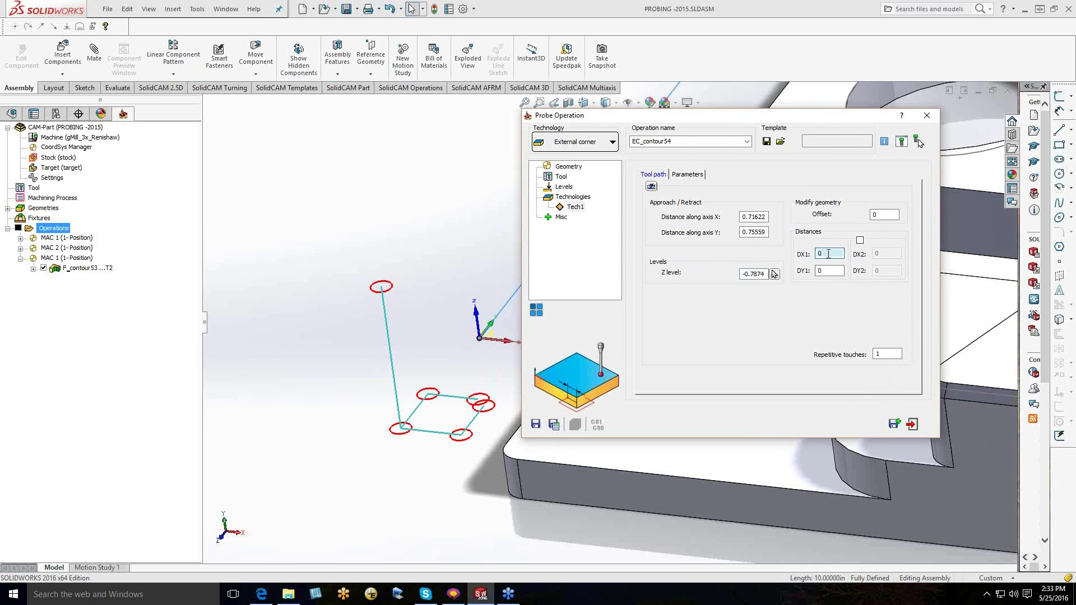
scroll(836, 254, up, 13)
click(836, 271)
scroll(837, 271, up, 17)
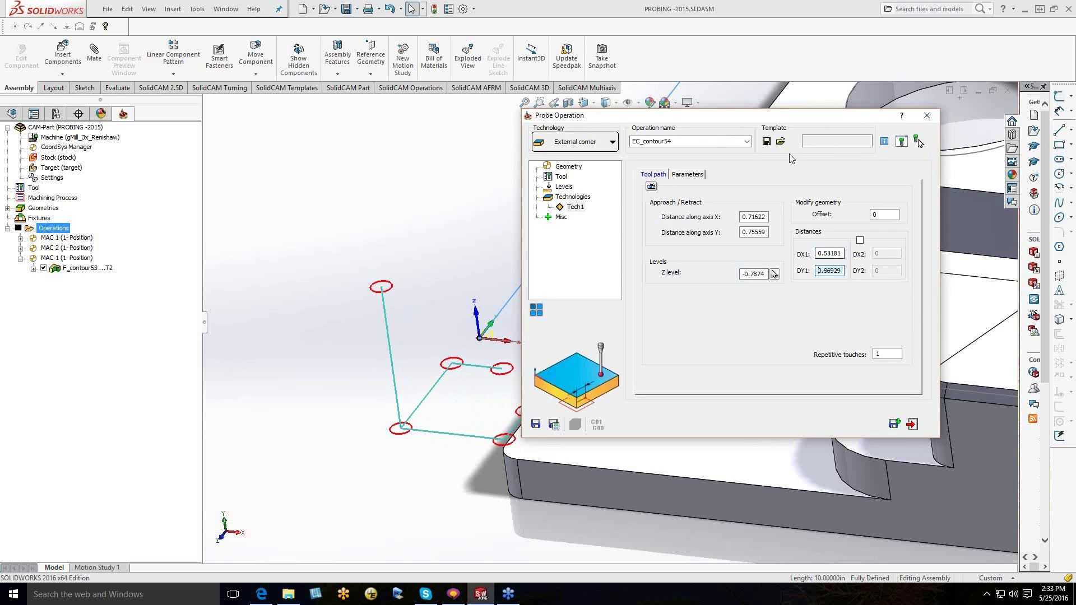
Inspect the previewed probe path around the corner, then save and calculate the external corner operation
drag(752, 119, 796, 135)
middle_drag(444, 472, 448, 527)
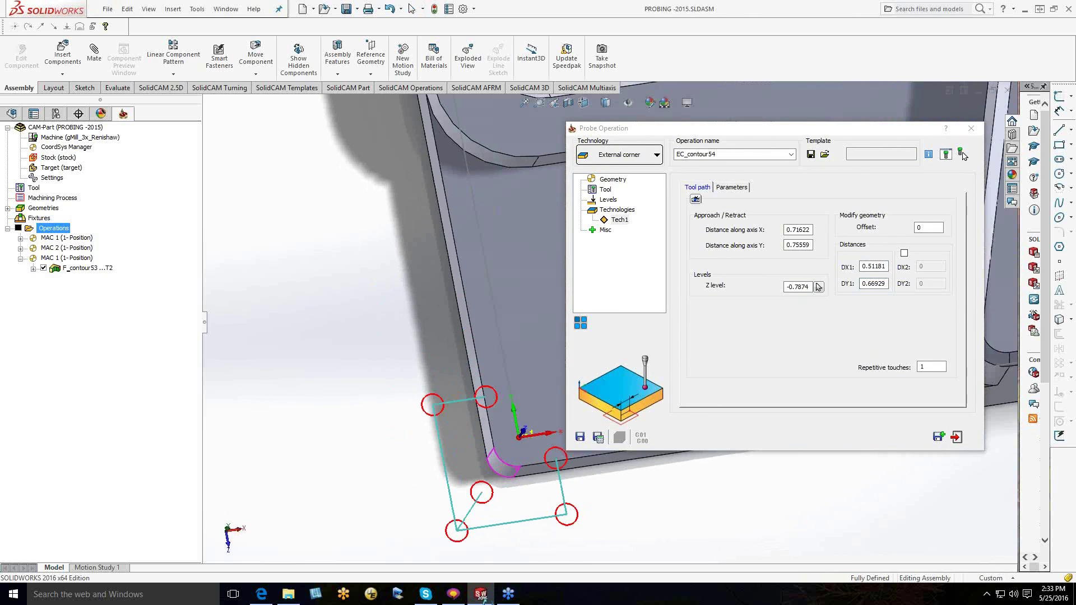
middle_drag(486, 601, 423, 548)
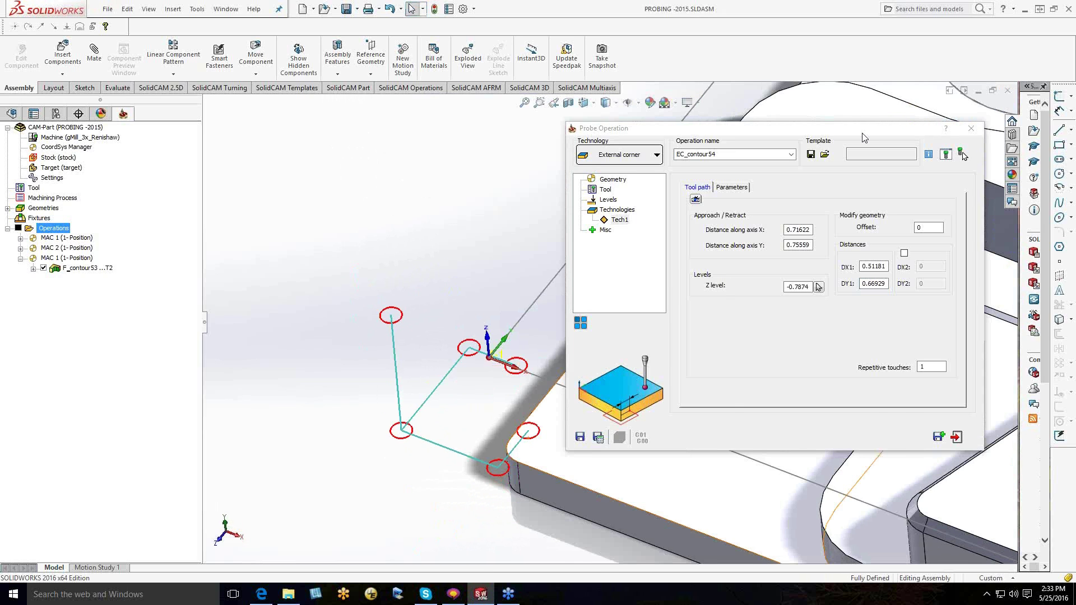
drag(863, 138, 678, 132)
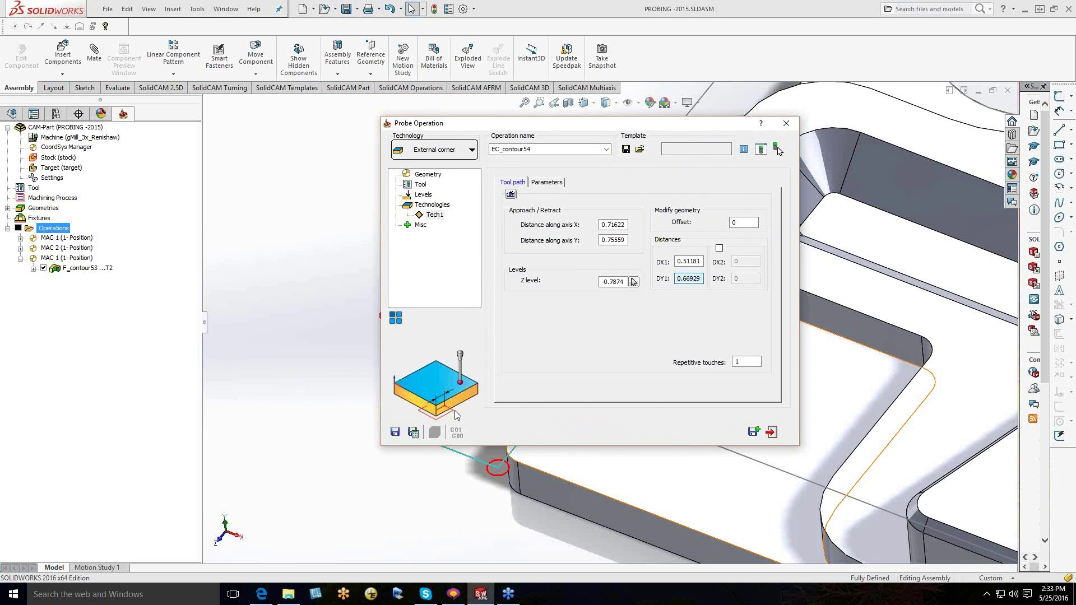
click(413, 432)
Generate the G-code for the external corner operation and review its probe positioning and cycle lines
drag(535, 123, 442, 43)
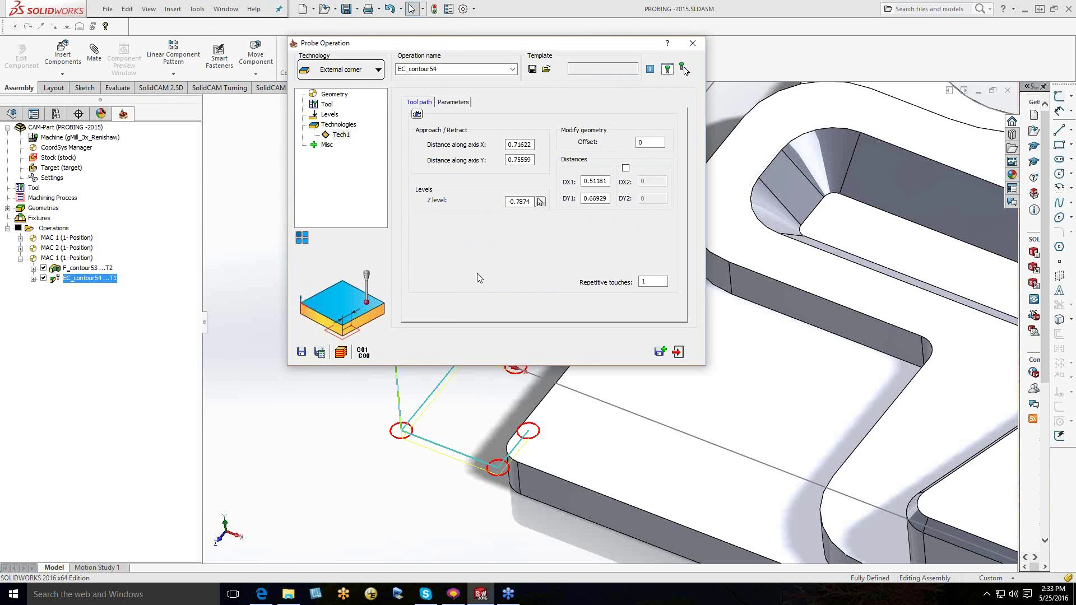
click(363, 354)
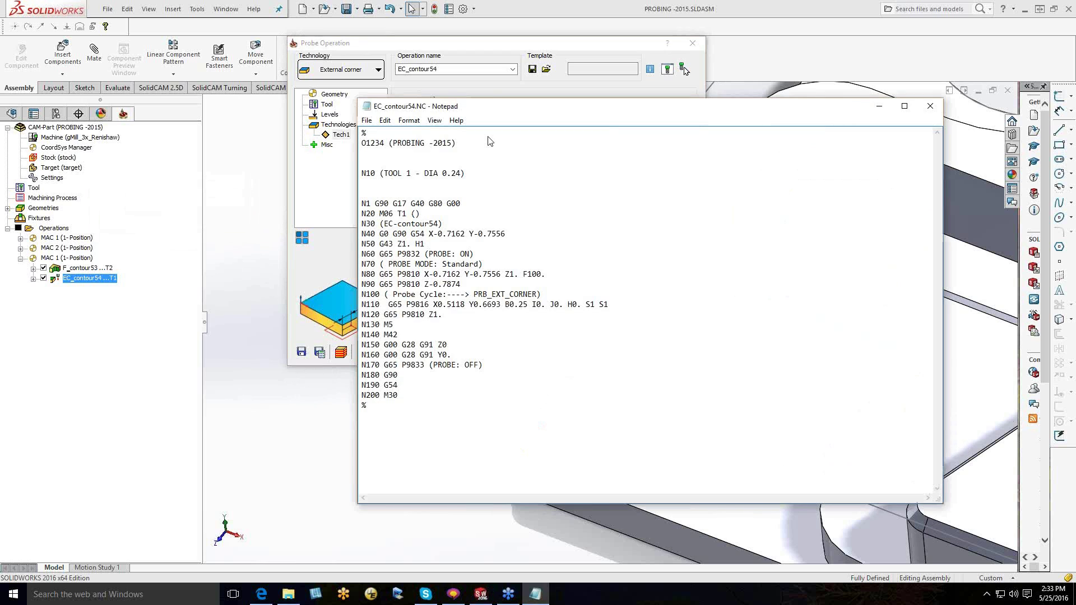
drag(504, 106, 358, 73)
drag(237, 191, 313, 252)
click(353, 234)
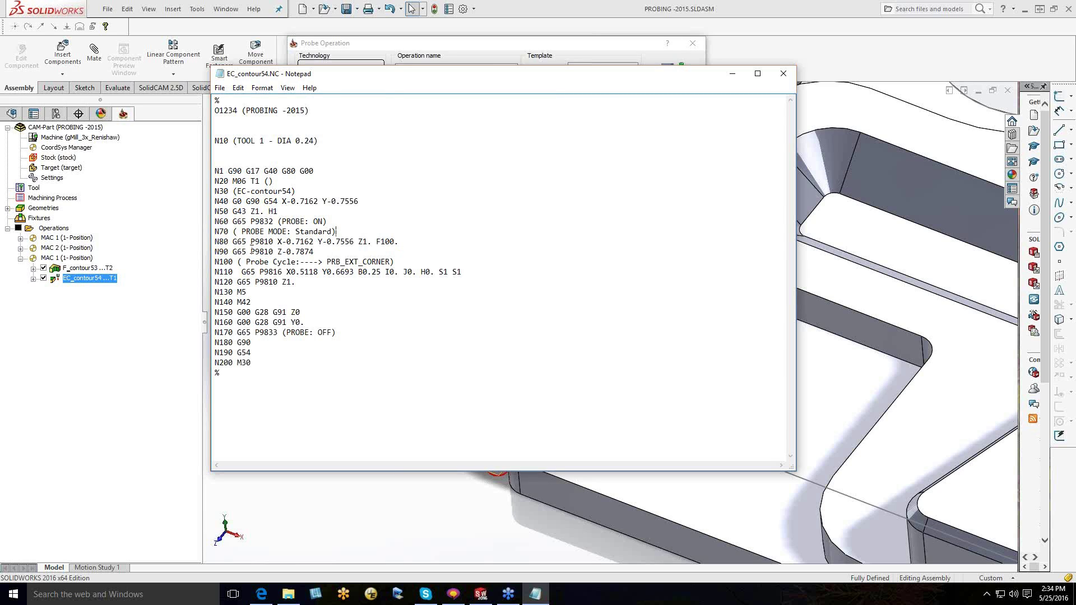
drag(233, 243, 274, 244)
drag(271, 253, 270, 262)
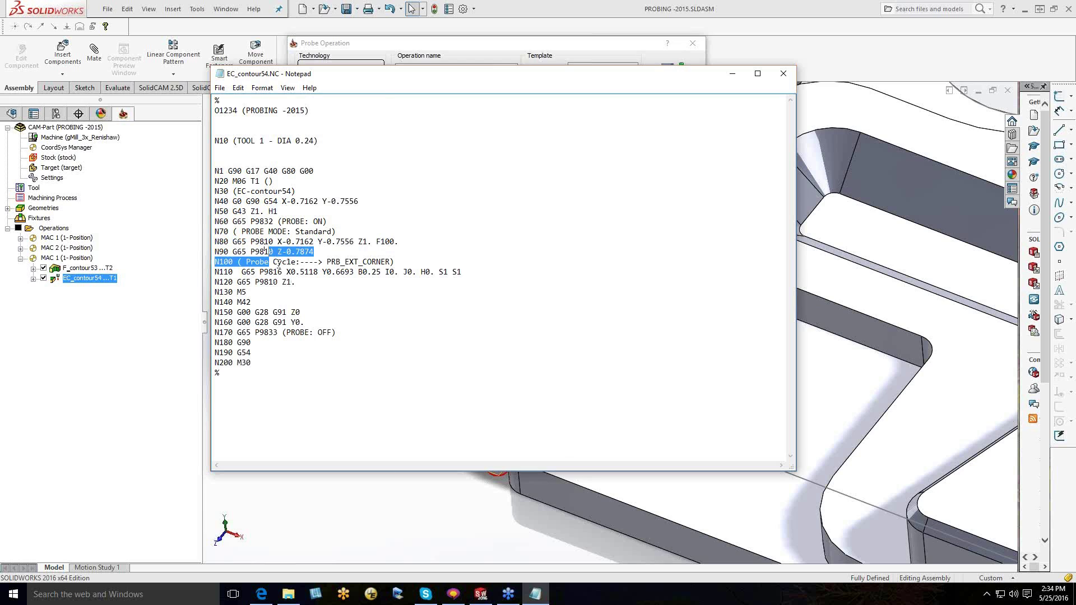
Examine the P9816 external corner cycle line, its X and Y distances and its S parameters, then close the G-code file and the operation
drag(242, 272, 466, 273)
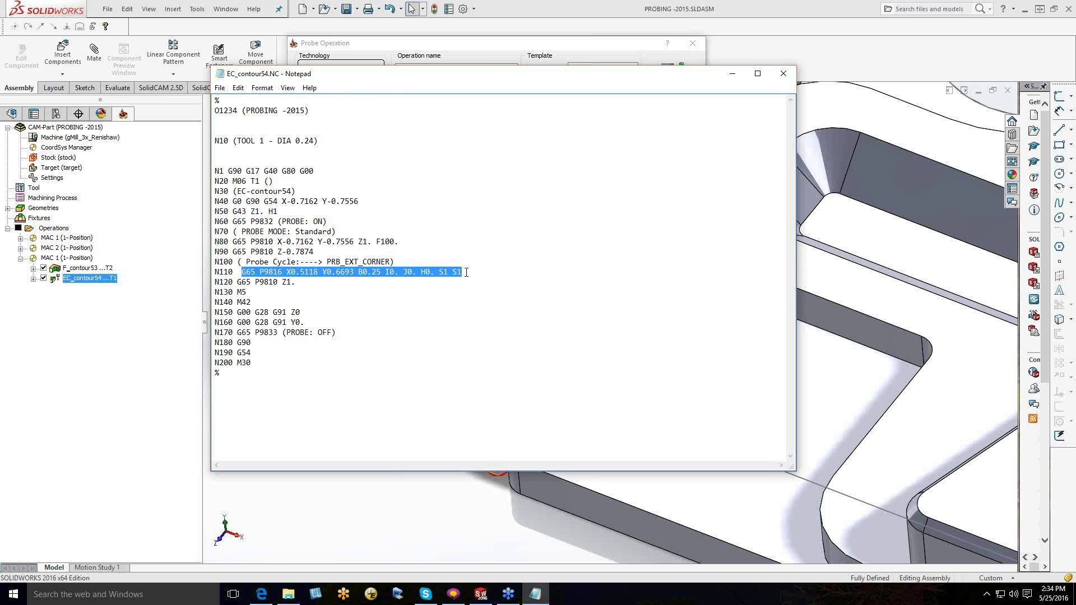
click(351, 271)
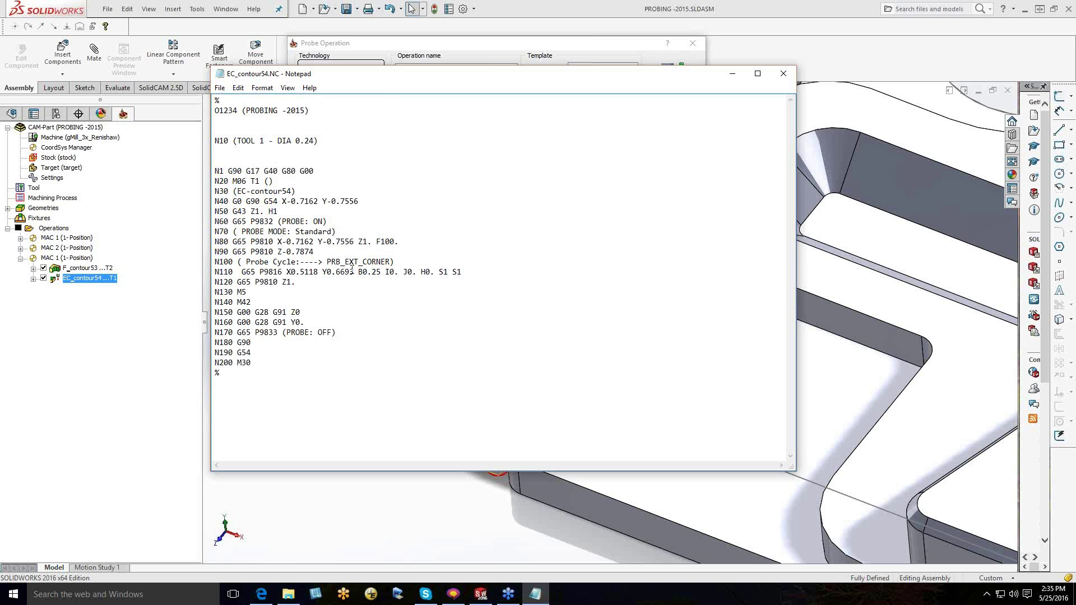
drag(354, 271, 264, 268)
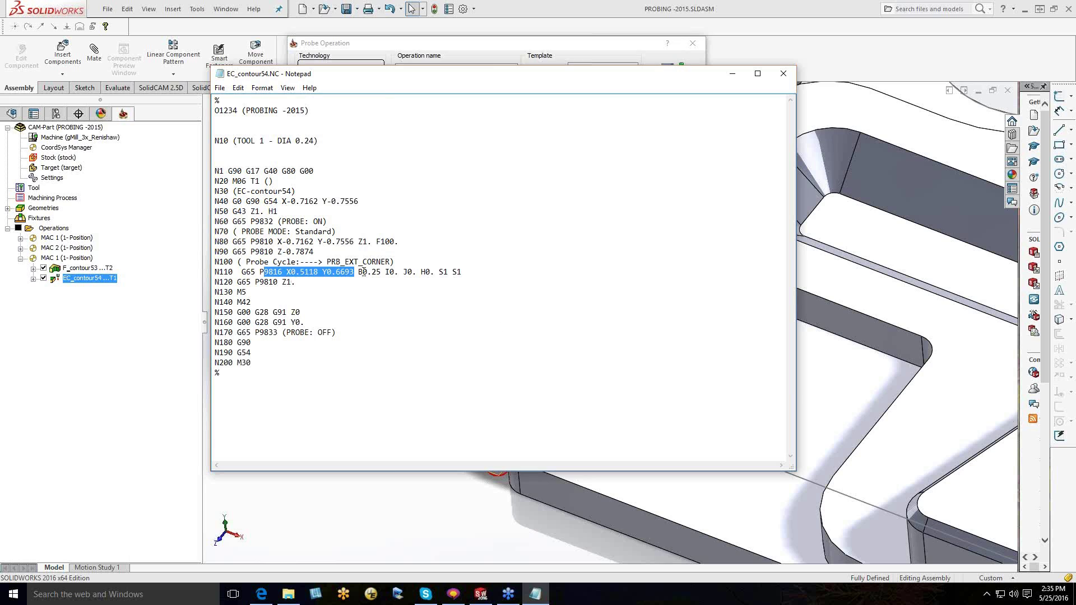
drag(384, 272, 463, 274)
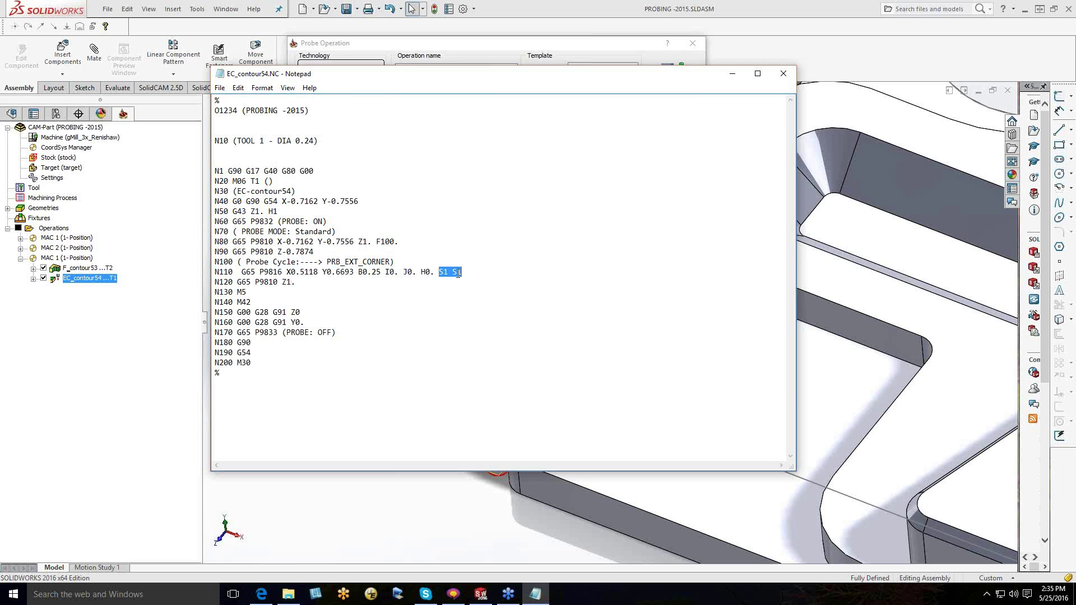
click(459, 292)
click(309, 294)
click(783, 74)
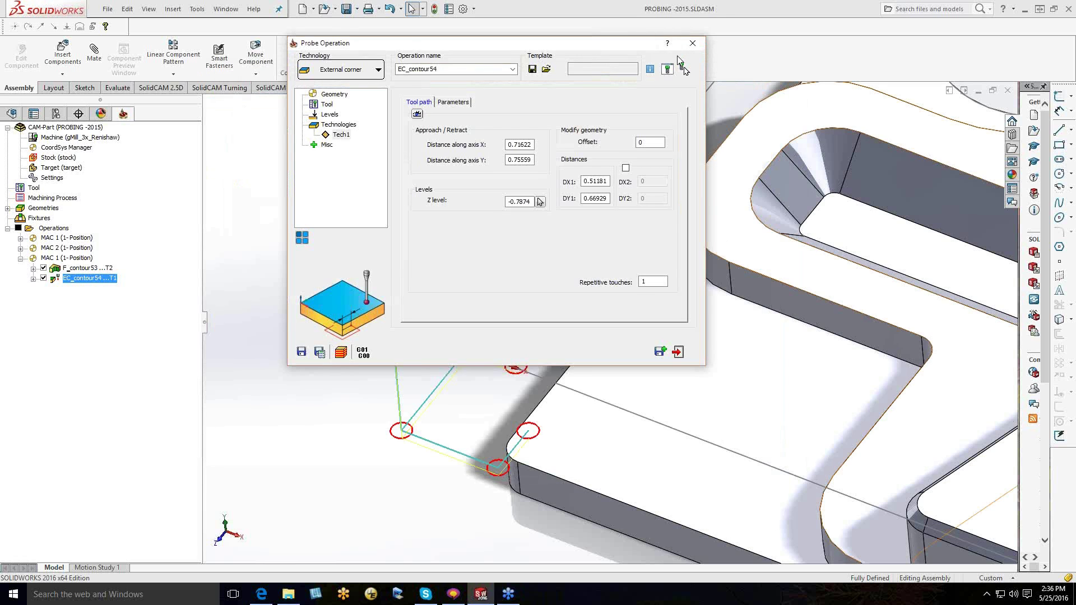
click(693, 43)
Move the F_contour53 milling operation after the EC_contour54 corner probing operation in the operation order
scroll(574, 391, up, 5)
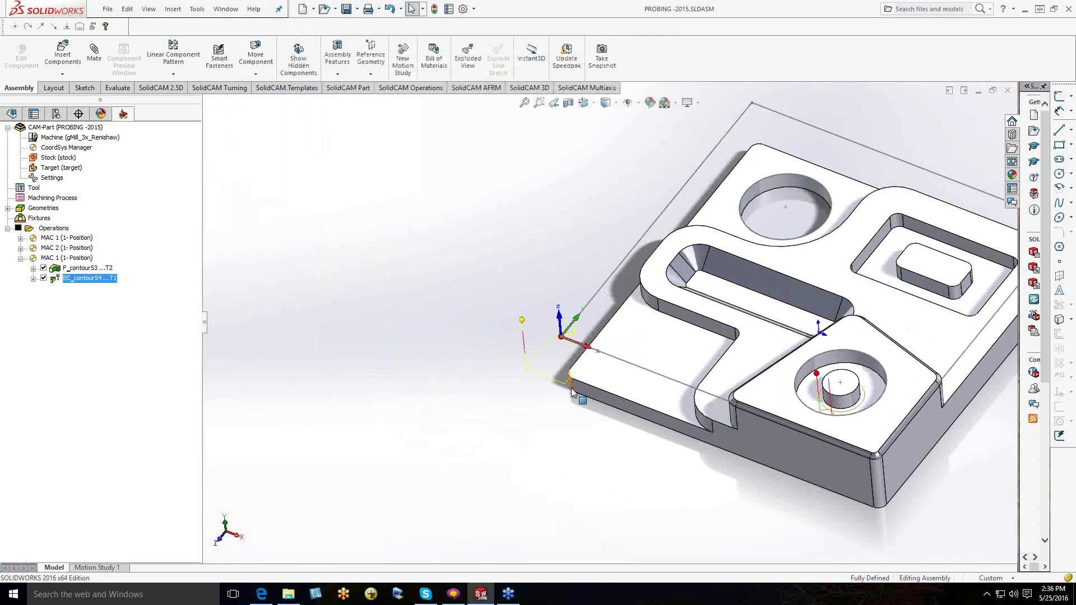
middle_drag(584, 381, 577, 411)
scroll(578, 412, up, 2)
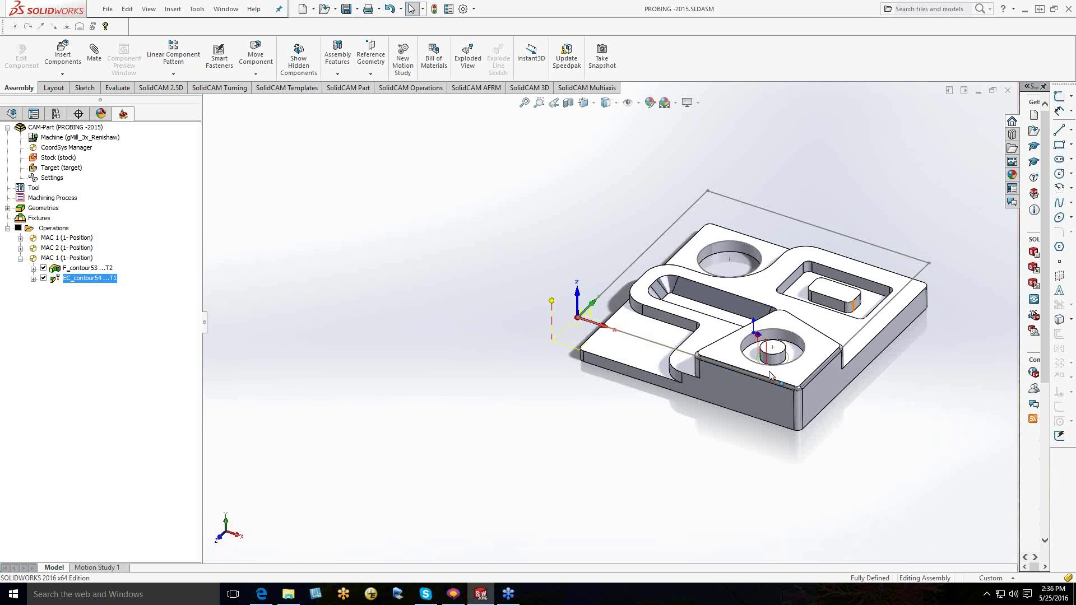
click(93, 268)
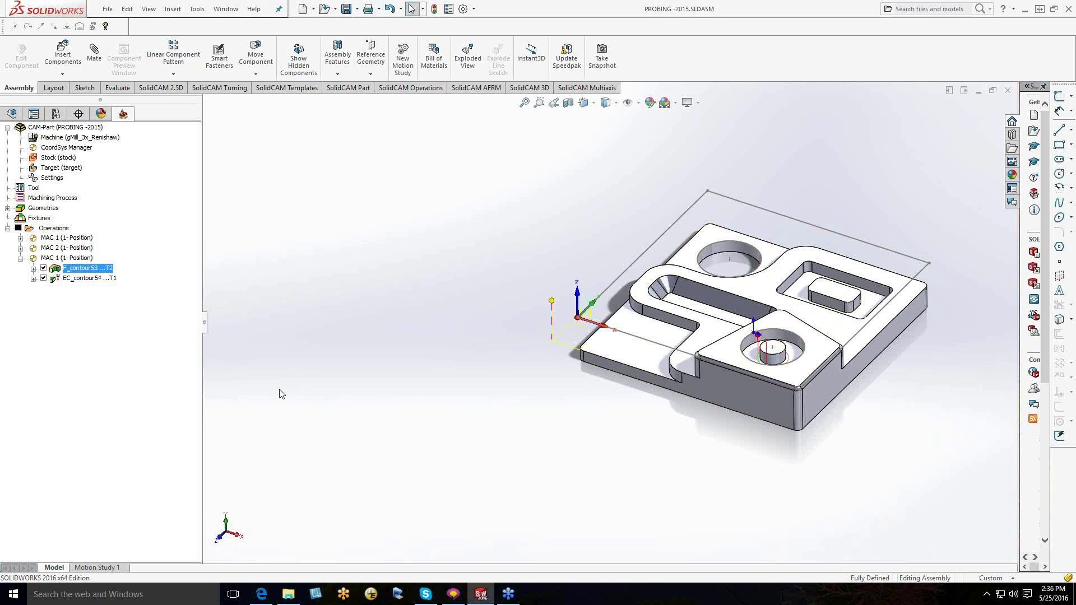
click(113, 280)
click(112, 269)
click(113, 279)
click(108, 270)
click(109, 279)
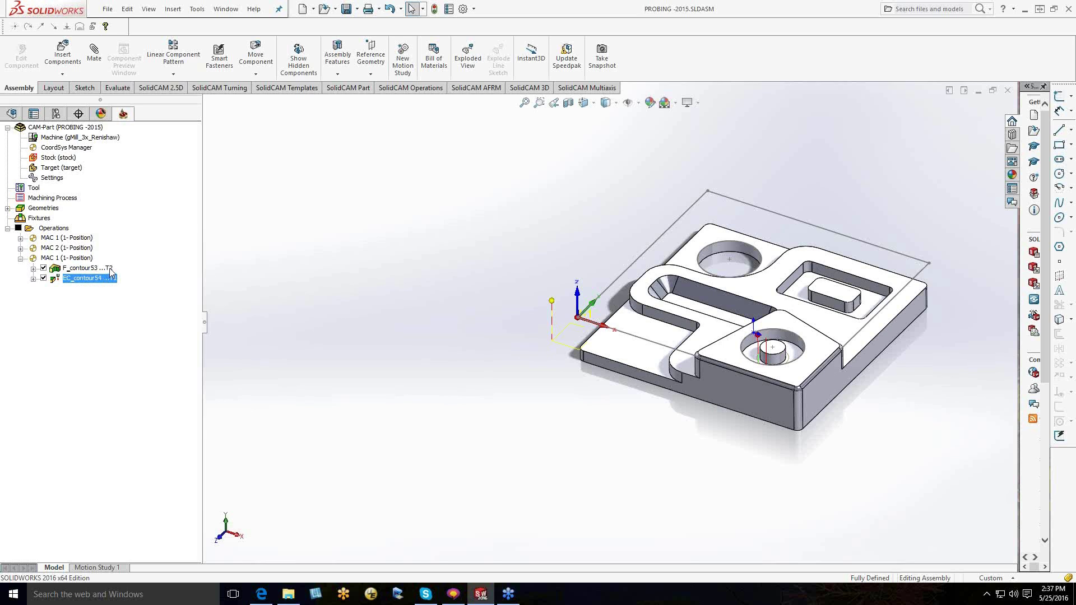
click(110, 269)
drag(111, 272, 114, 289)
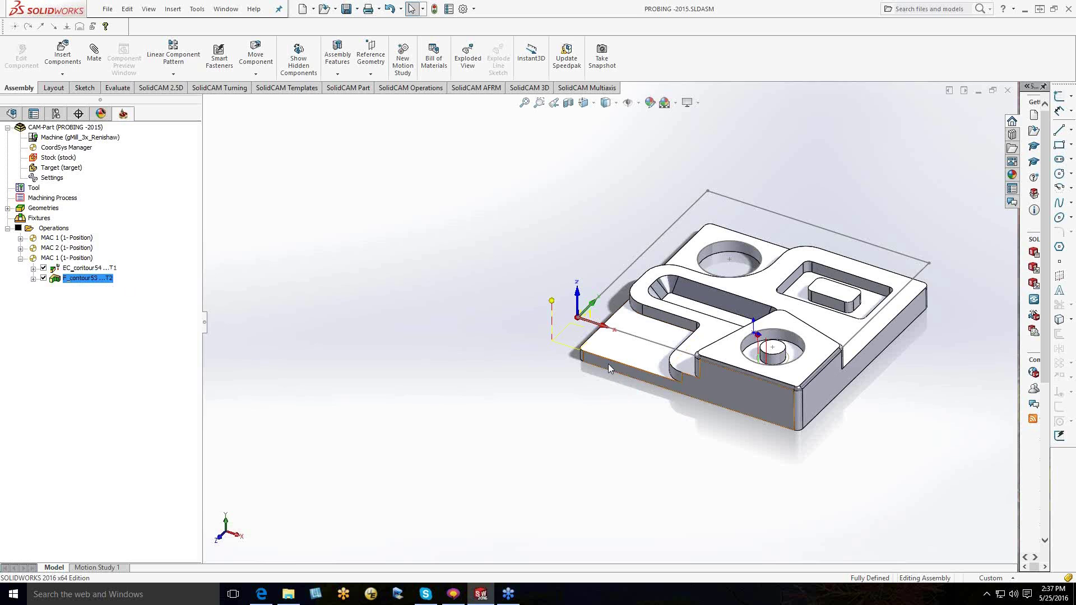
click(81, 271)
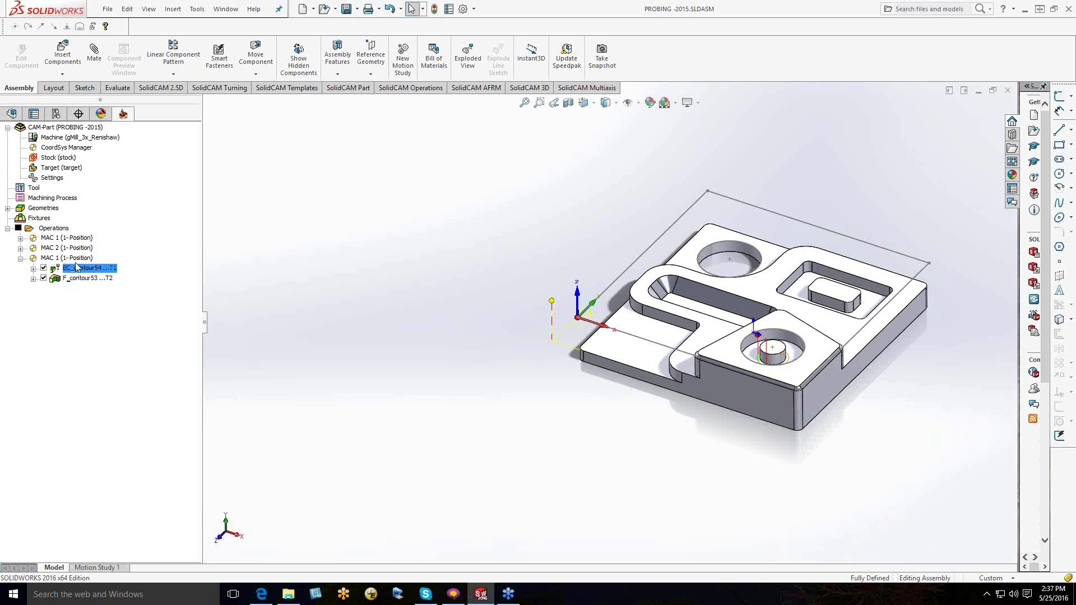
click(70, 261)
Add a probe operation with the Cylinder technology, using the Home Position action and the MAC 2 (1-Position) coordinate system
right_click(71, 233)
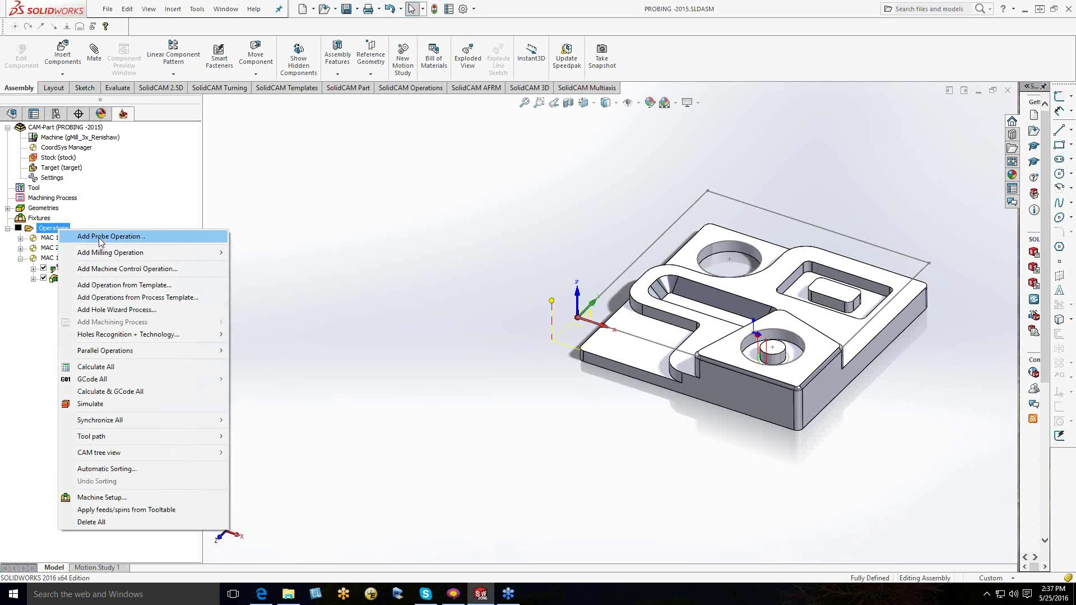
click(163, 238)
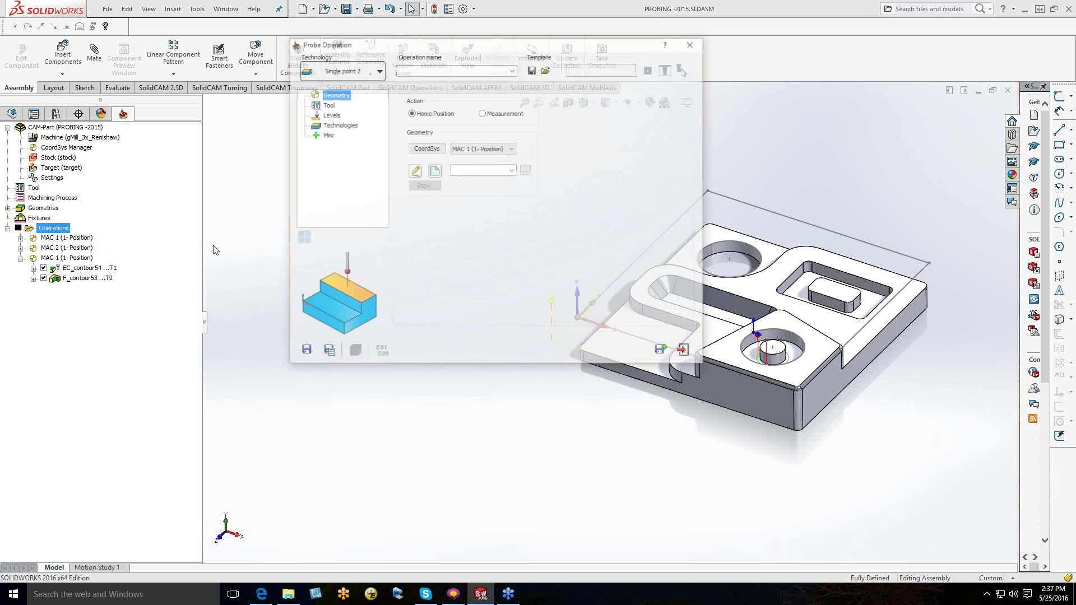
click(378, 70)
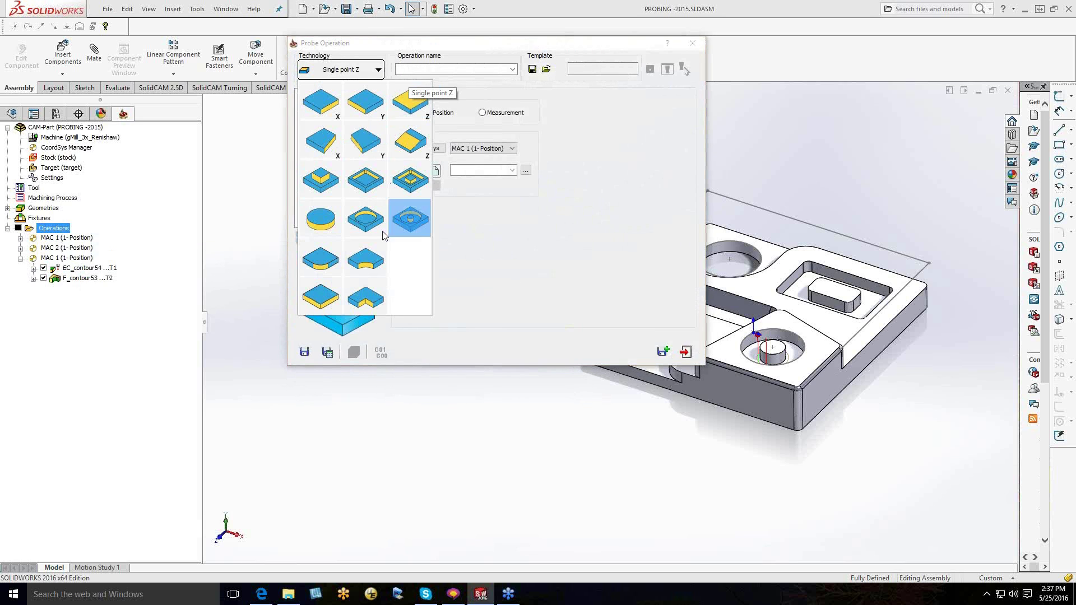
click(330, 222)
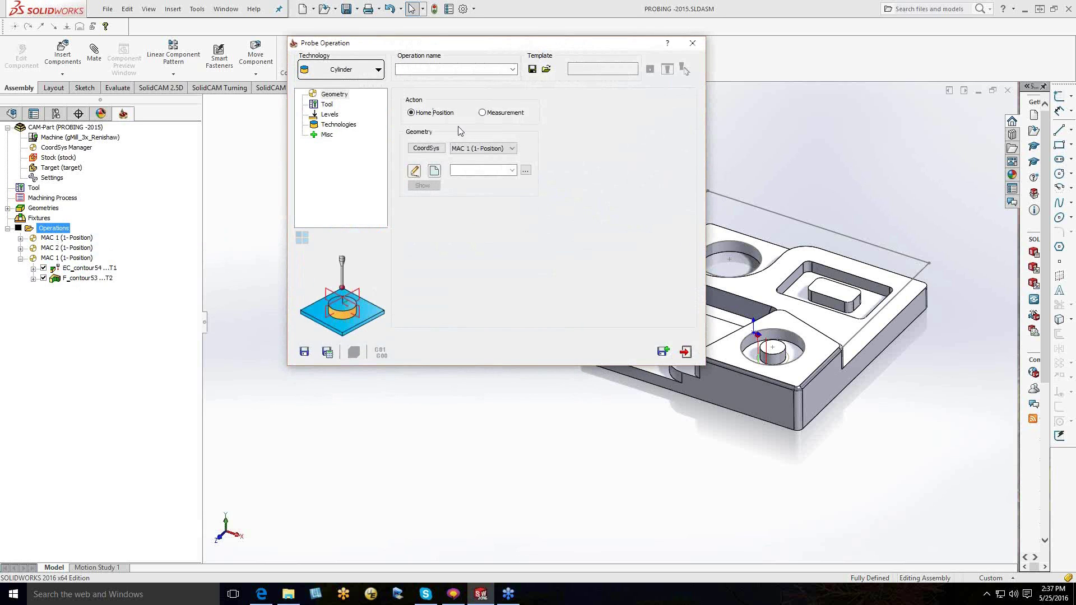
click(512, 149)
click(496, 167)
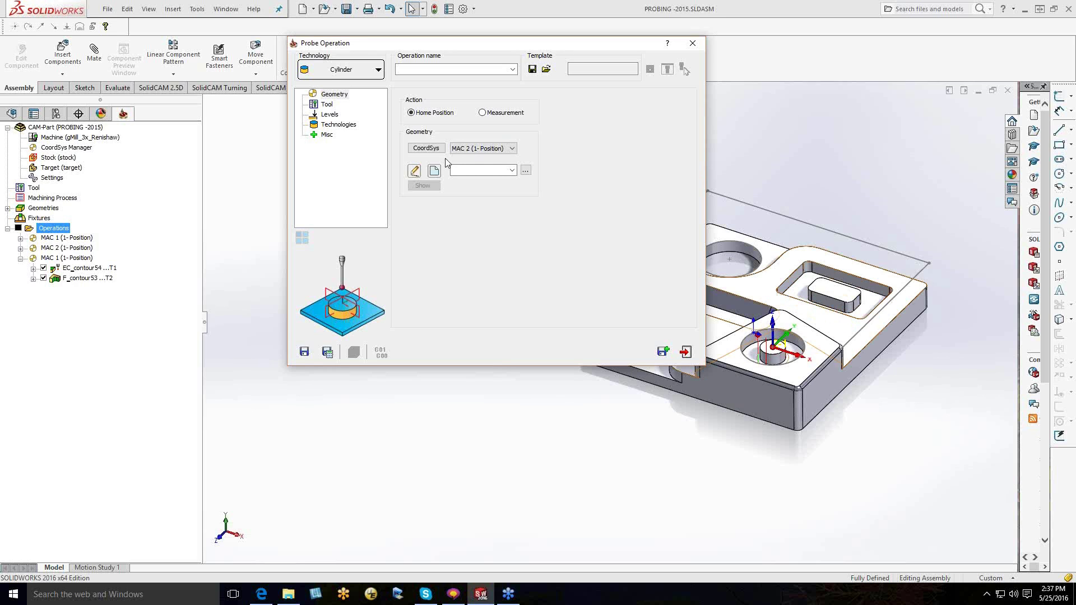
Define the cylinder geometry by chaining the circular edge of the round boss in the front pocket
click(435, 172)
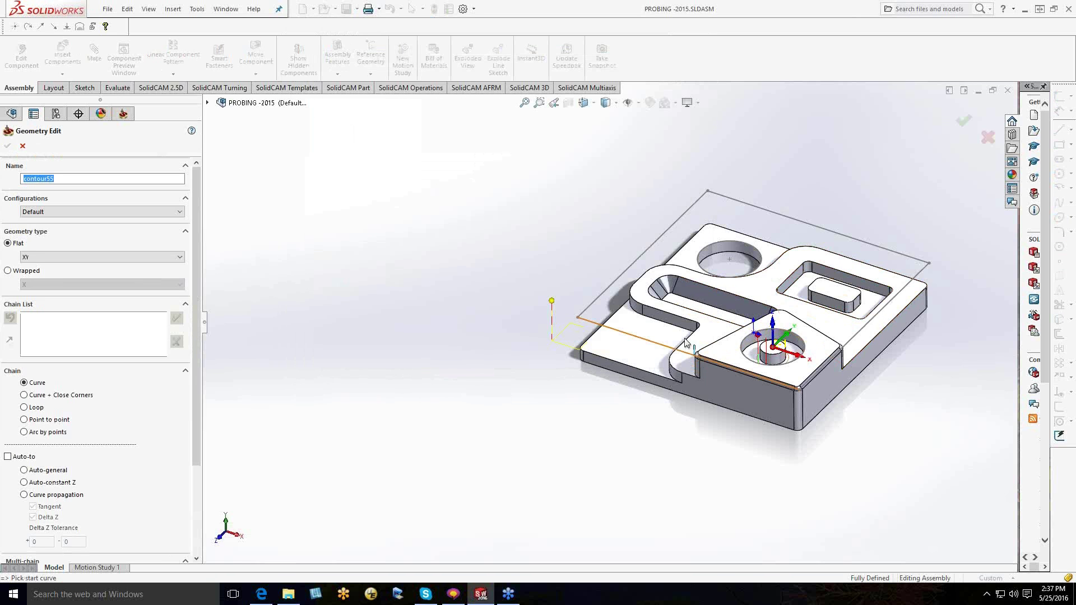
click(778, 361)
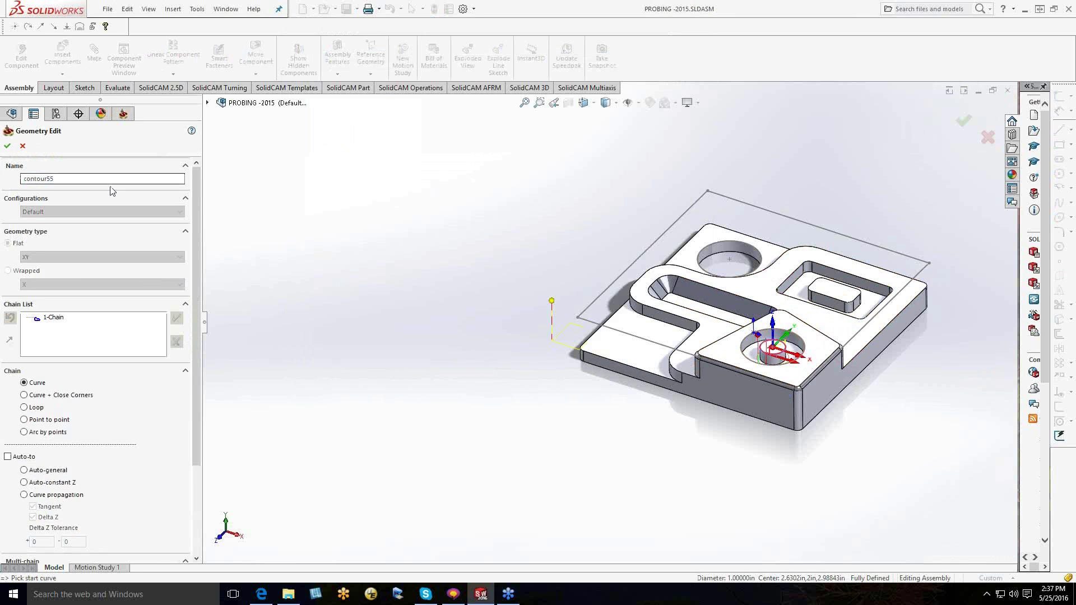
click(8, 146)
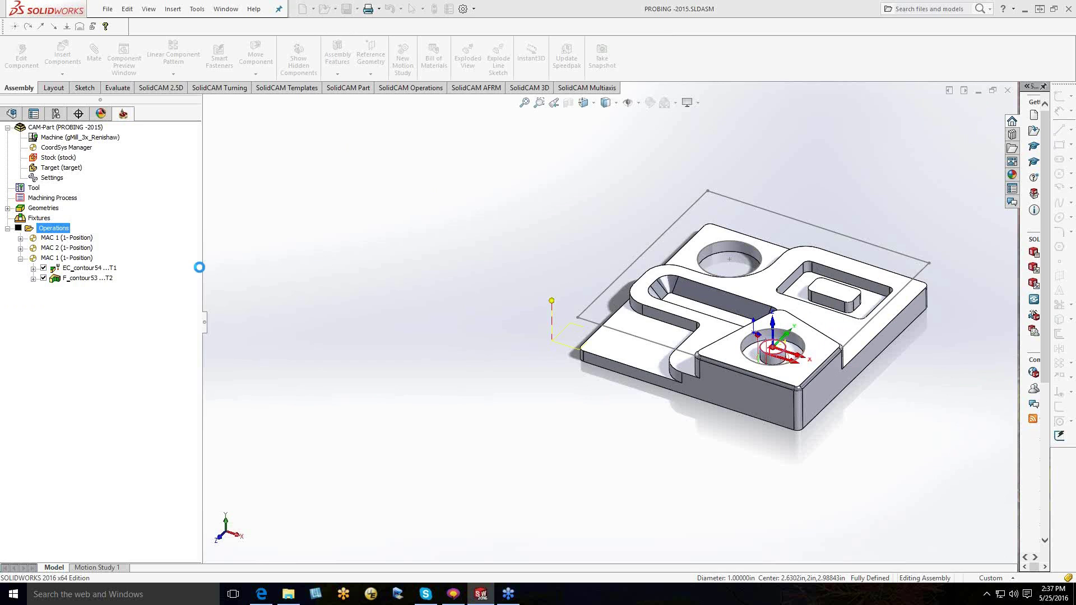
Assign tool 1, the 0.24 inch diameter probe, to the cylinder operation
click(327, 104)
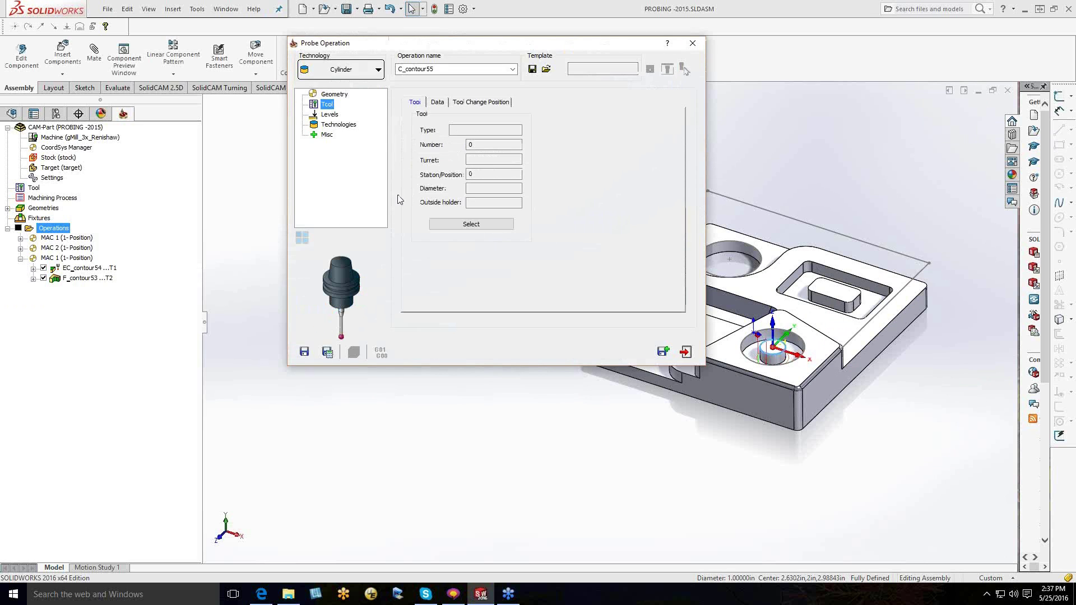
click(473, 224)
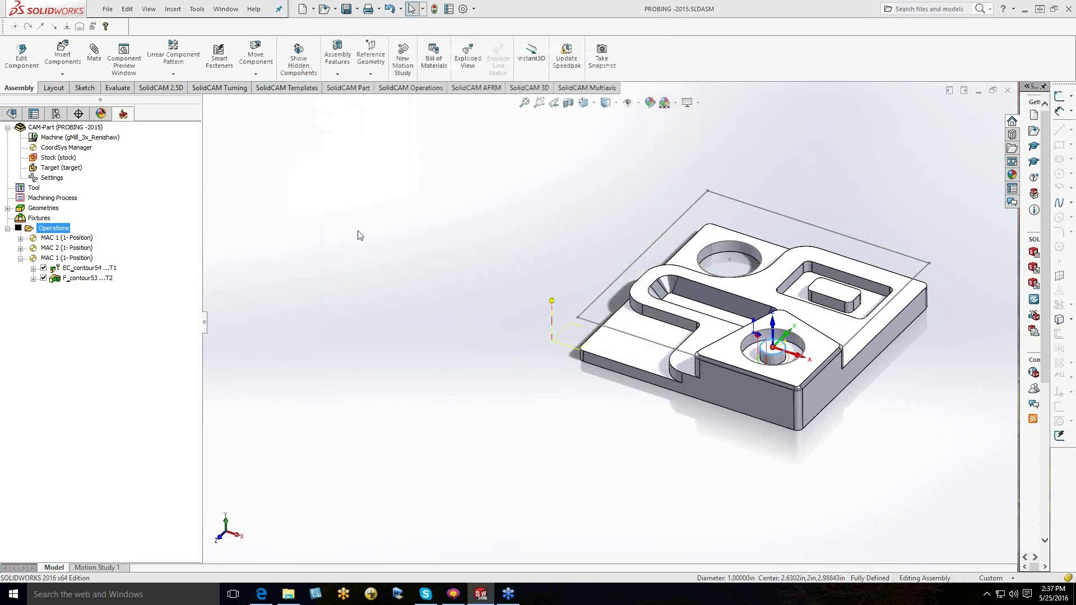
click(502, 481)
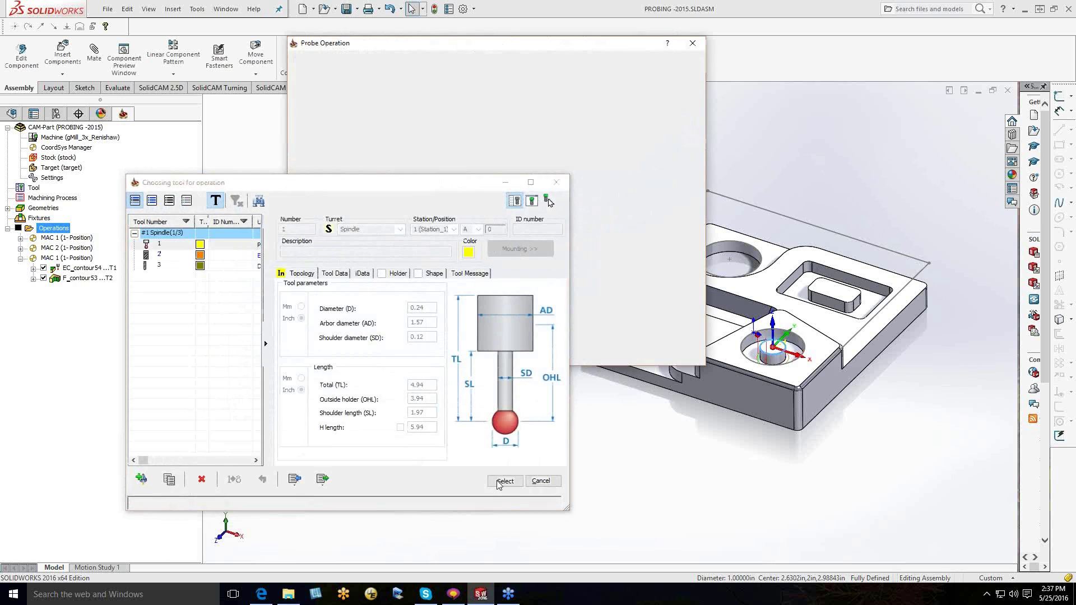
Lower the cylinder operation's probing Z level to -0.19685 and check the previewed path around the boss
click(339, 135)
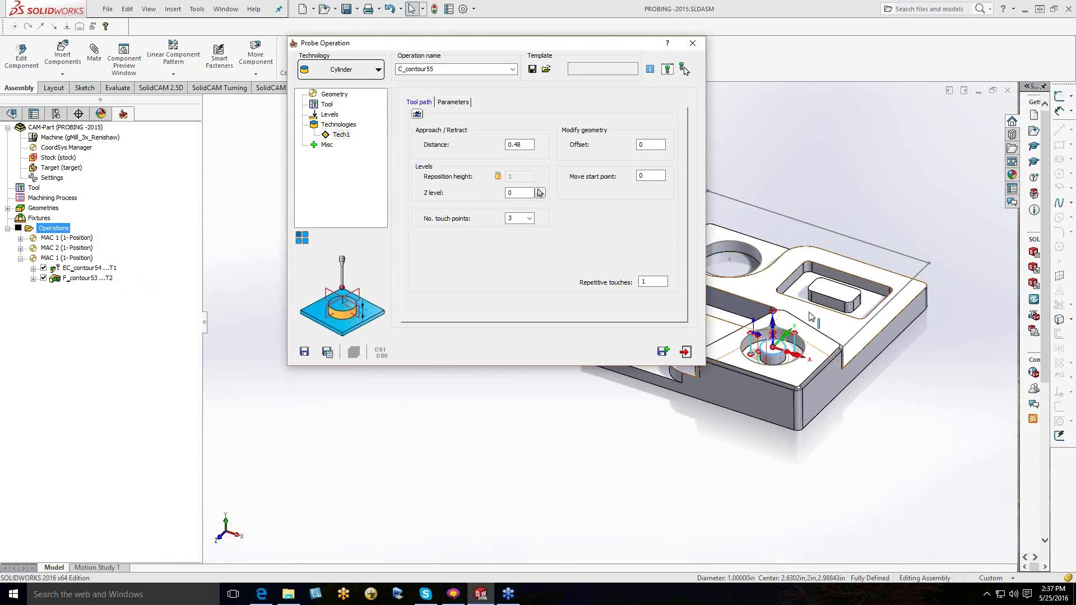
scroll(886, 300, down, 3)
scroll(787, 376, down, 2)
drag(451, 48, 188, 80)
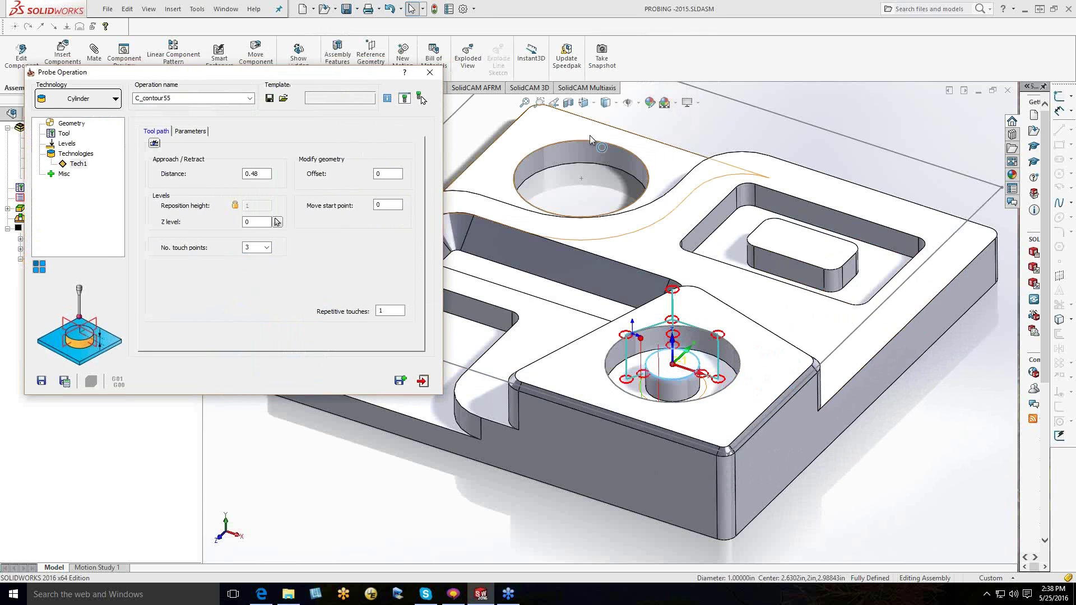
middle_drag(589, 135, 593, 185)
click(259, 222)
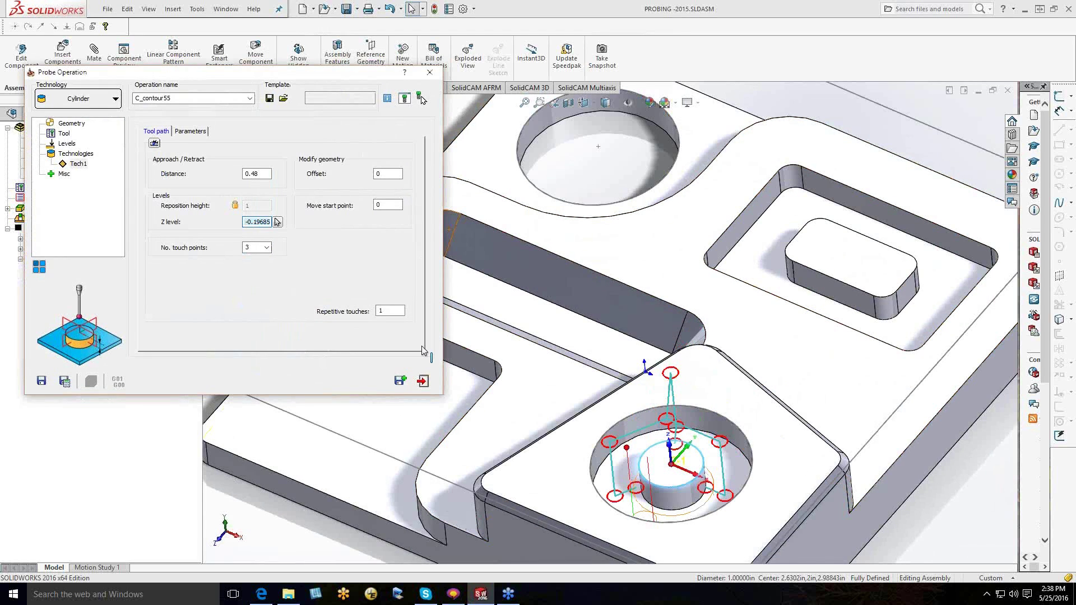
middle_drag(546, 451, 541, 395)
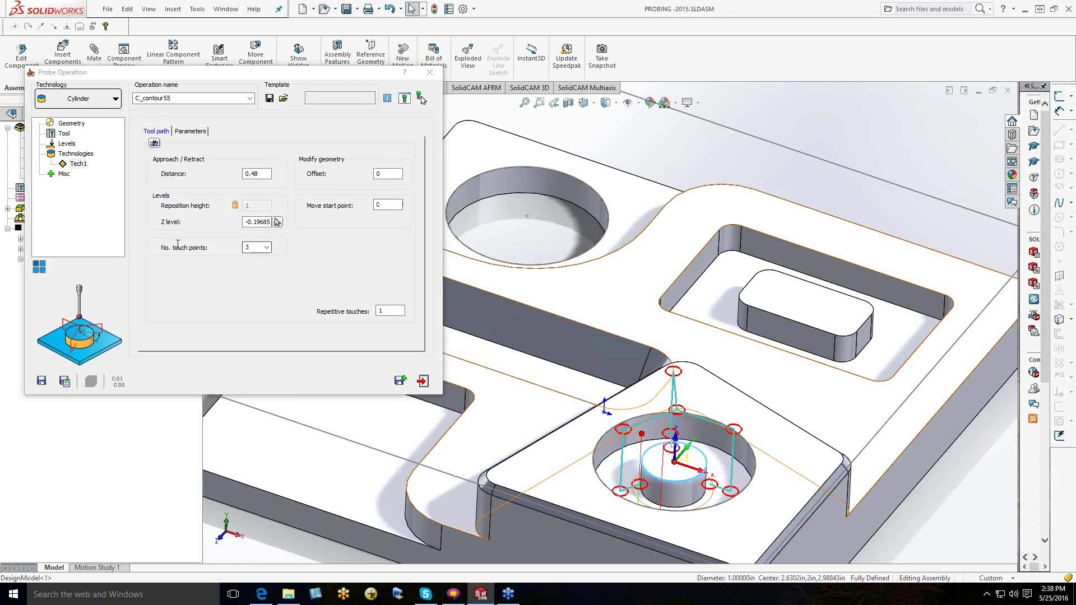
Try the cylinder probe path with 4 touch points, then set the number of touch points back to 3
click(267, 247)
click(263, 267)
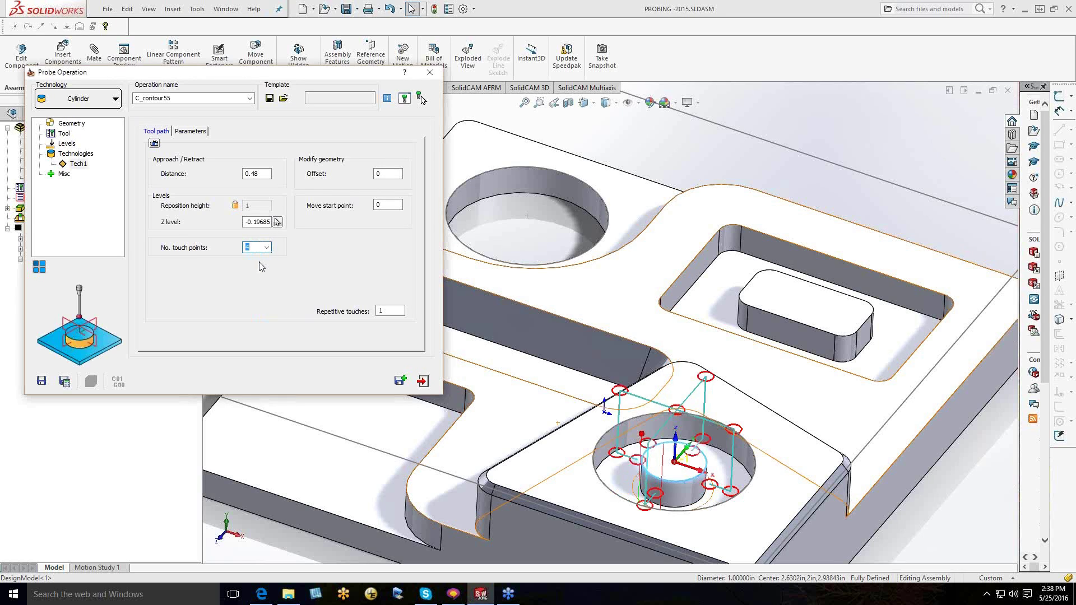
click(267, 247)
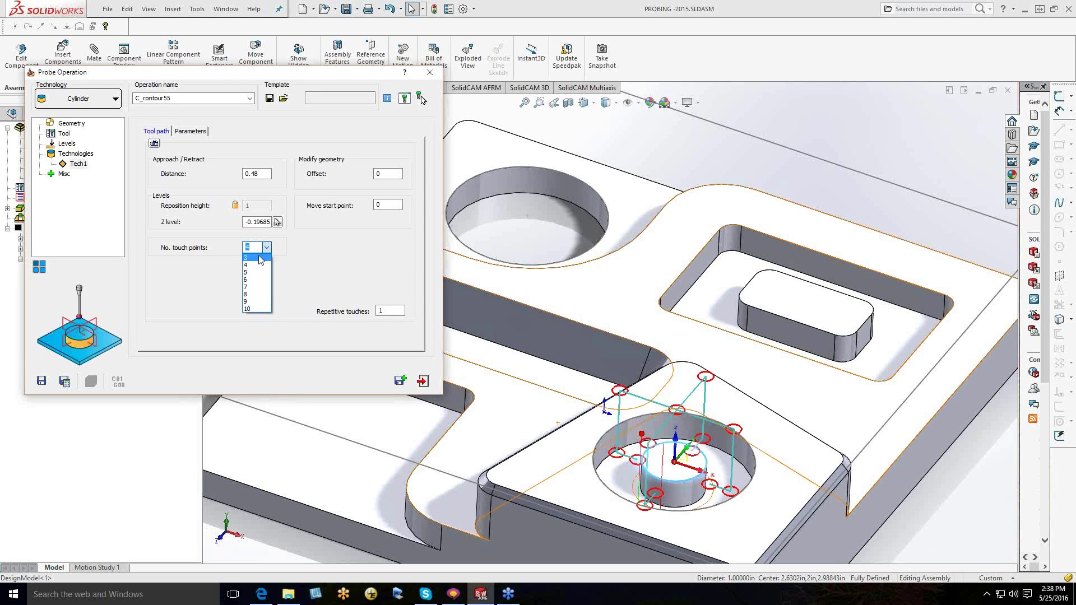
click(260, 260)
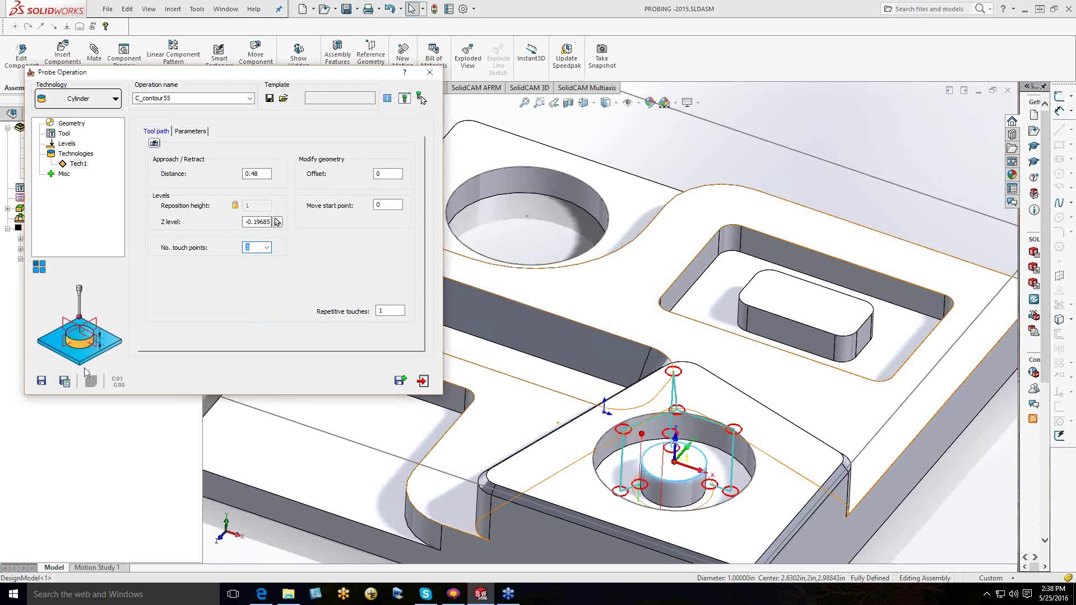
Save and calculate the cylinder operation, then generate its G-code and review the P9823 cylinder cycle line and its S parameter
click(65, 381)
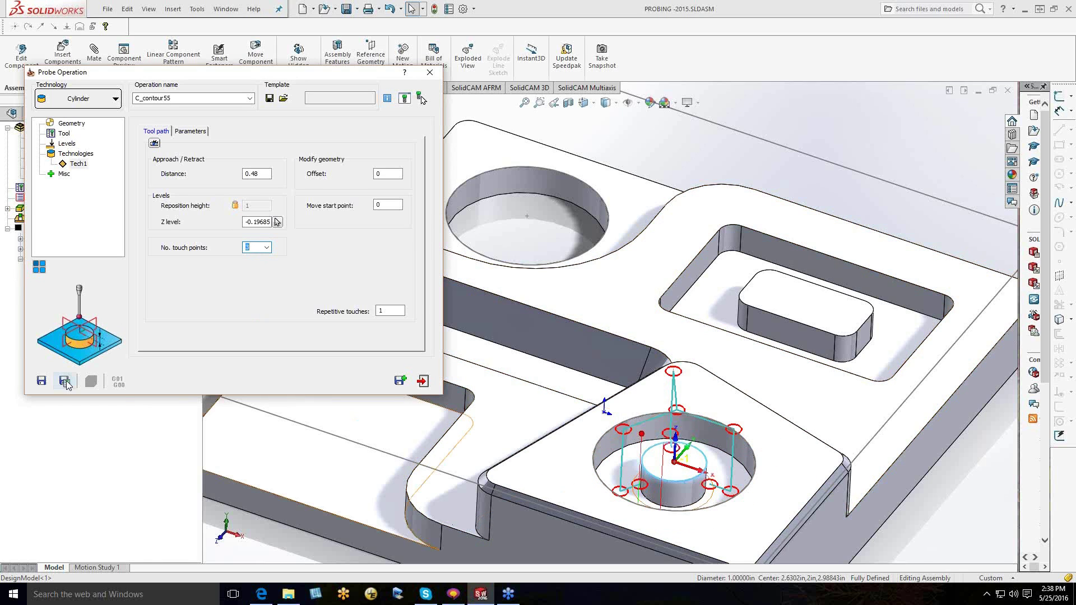
click(120, 388)
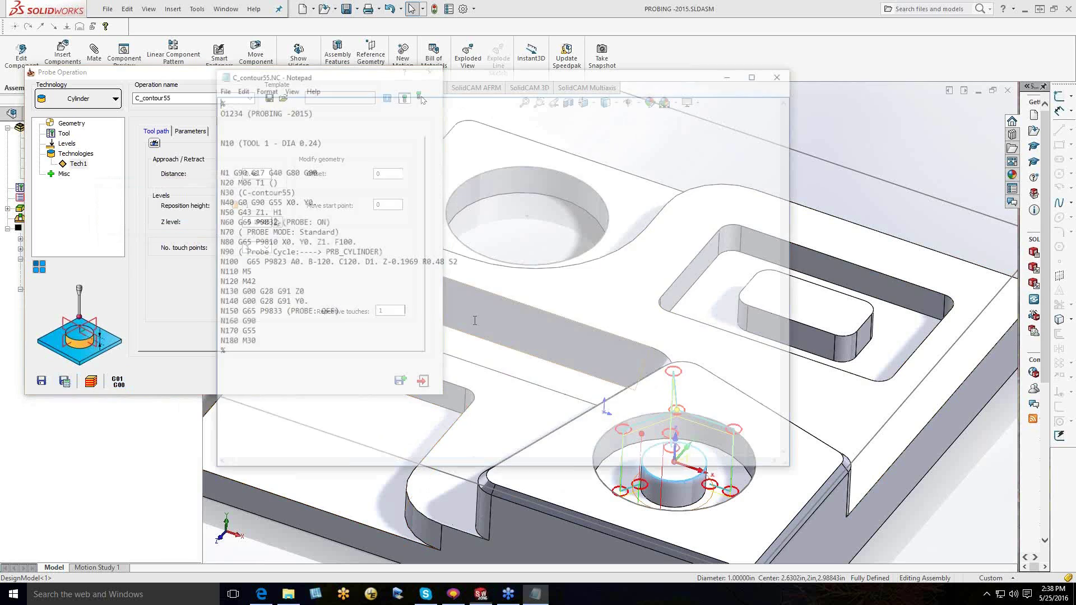
drag(237, 241, 368, 262)
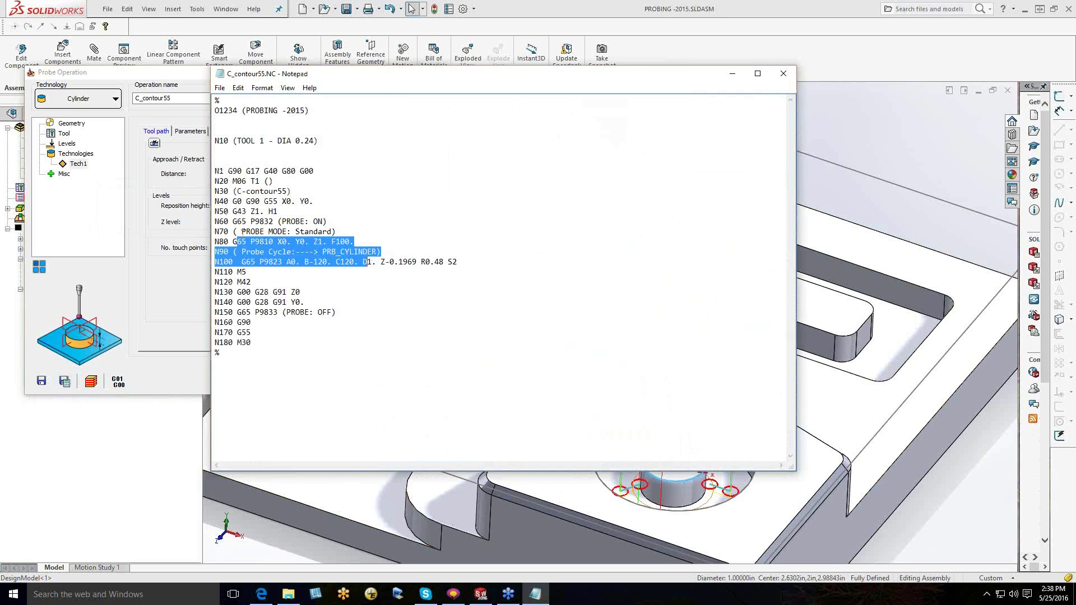
click(236, 242)
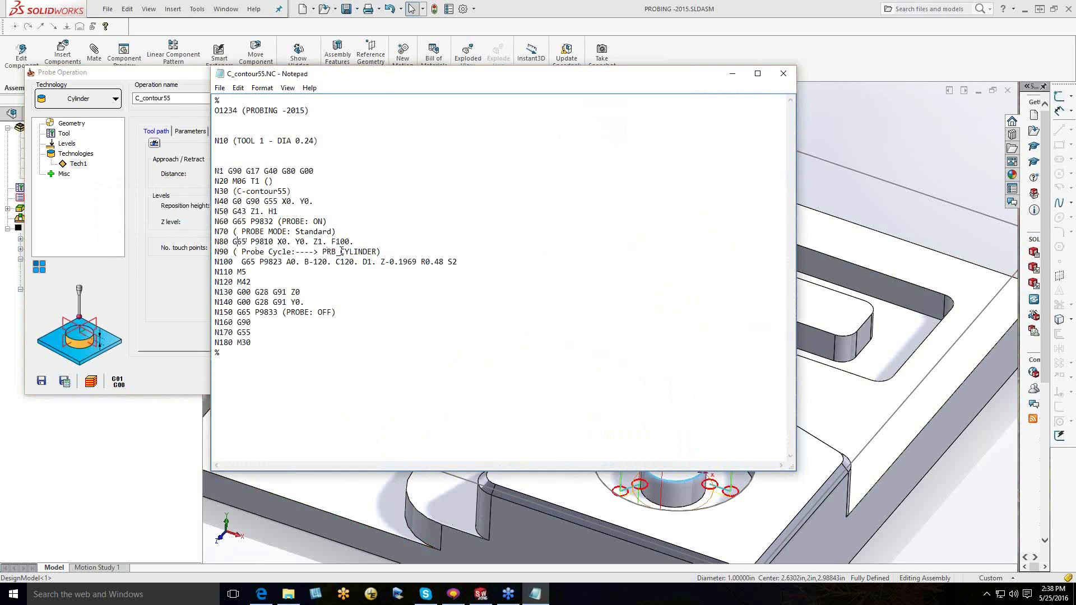
drag(242, 262, 453, 265)
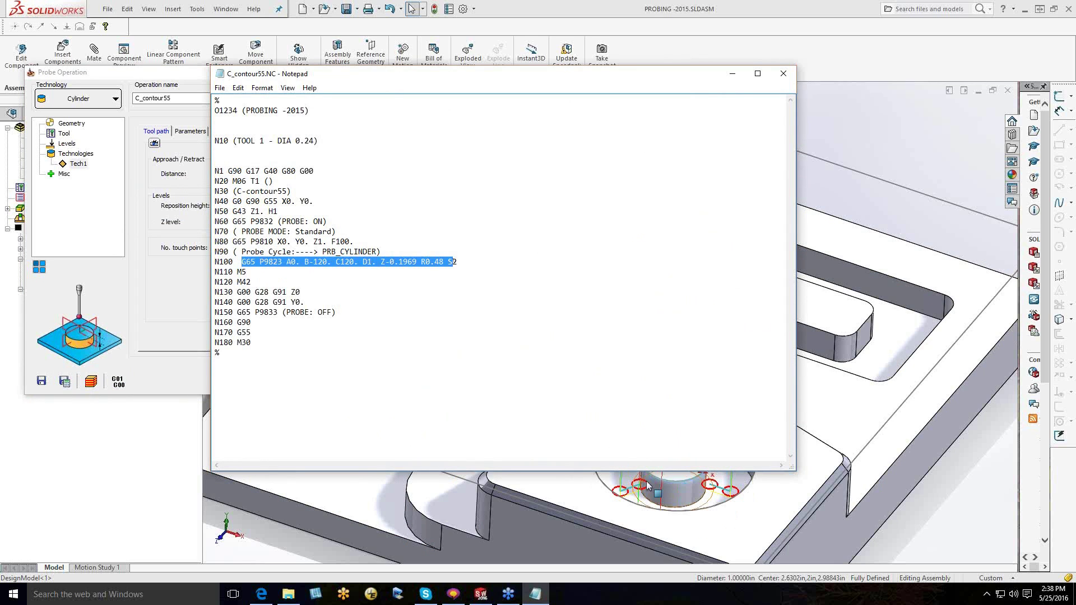
double_click(452, 262)
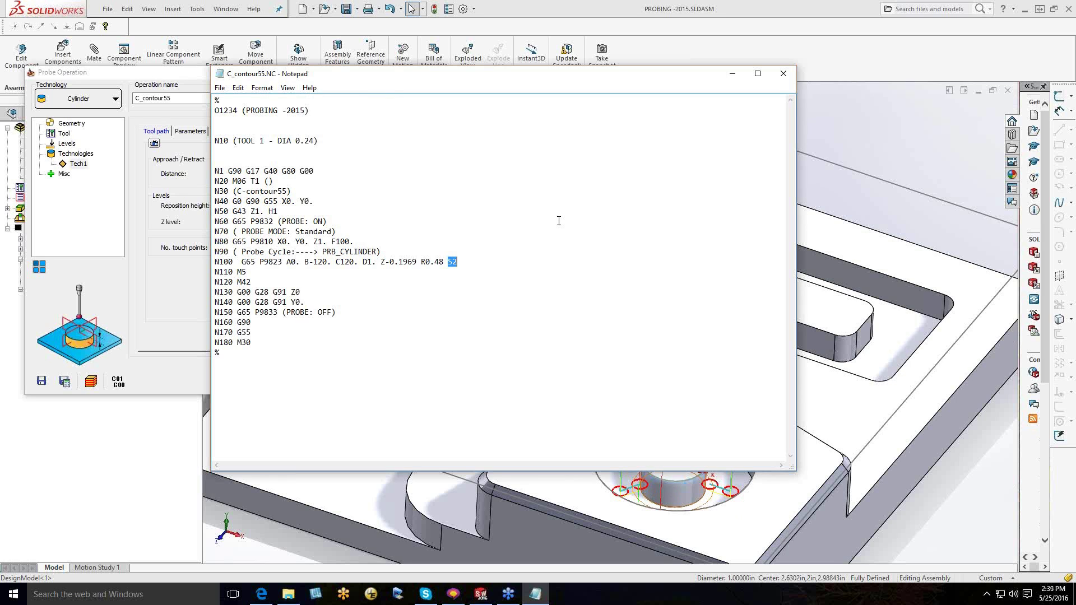
Close the cylinder operation and its G-code, and simulate EC_contour54, F_contour53 and C_contour55 together in Host CAD with solid verification
click(782, 74)
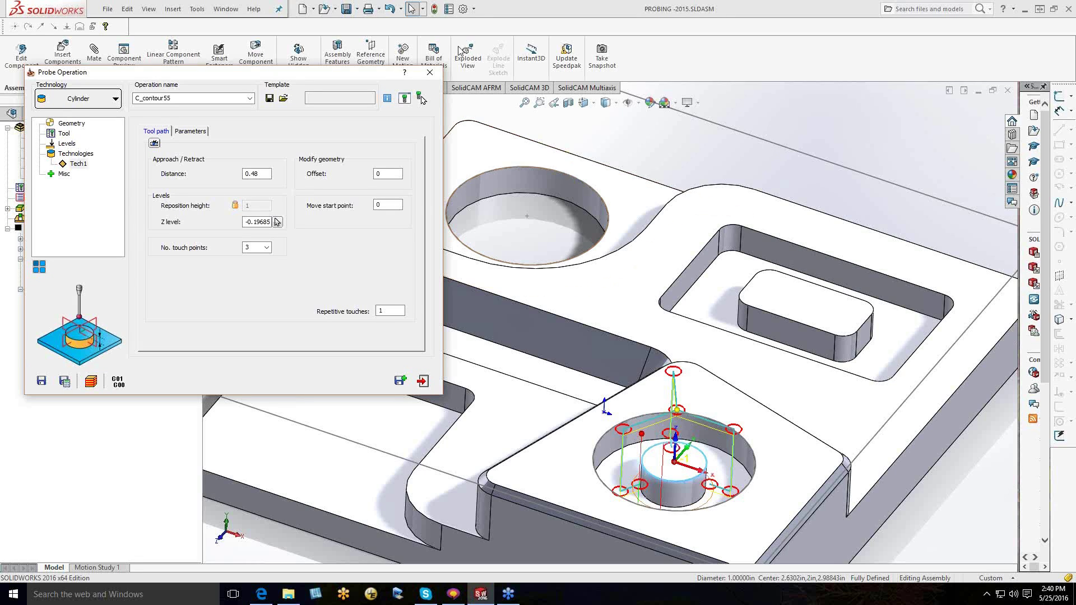
click(431, 74)
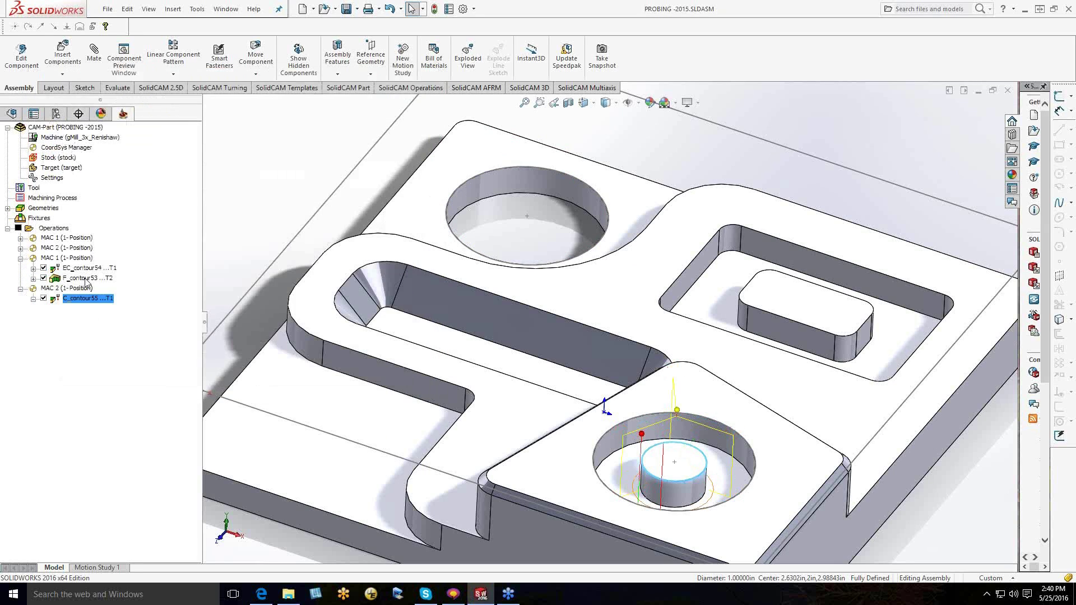
ctrl+click(83, 298)
right_click(83, 301)
click(149, 227)
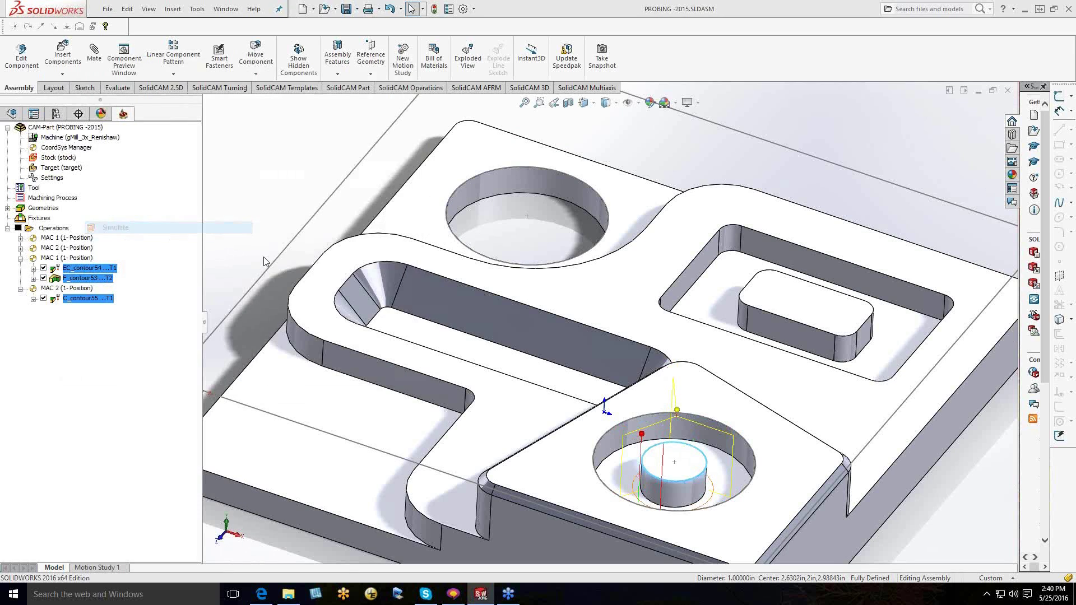
drag(865, 114, 608, 103)
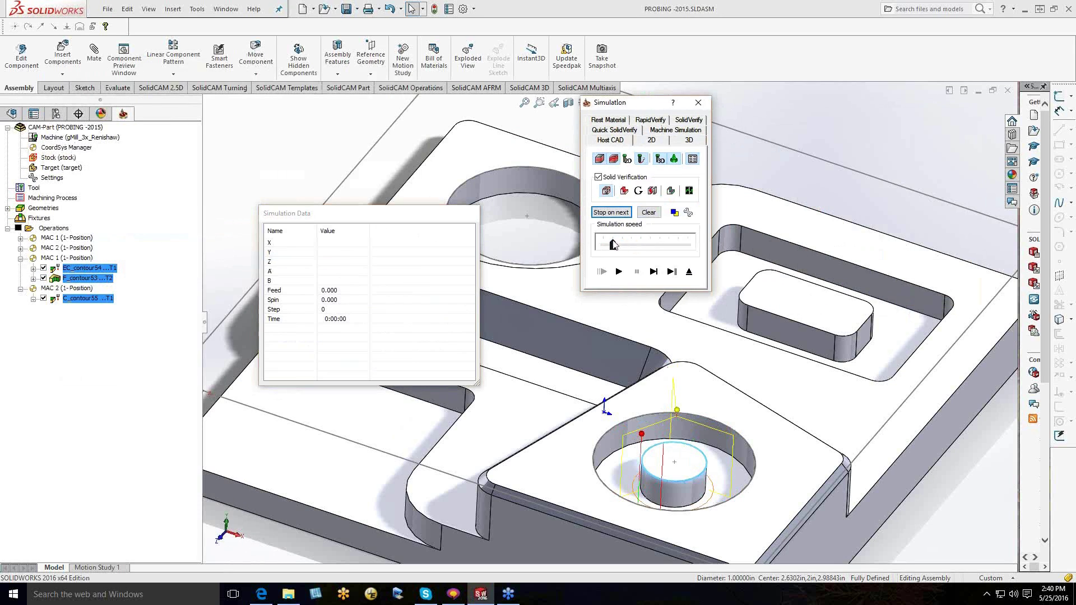
click(619, 271)
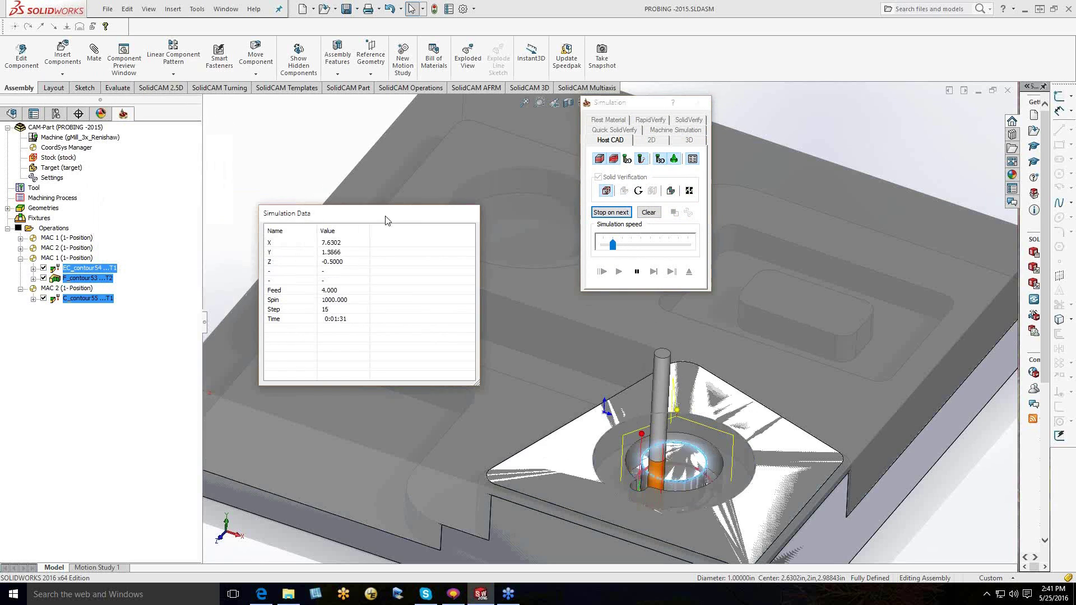
Check the simulation data, return to the Host CAD simulation, review the clash list and close the simulation
drag(386, 222, 346, 175)
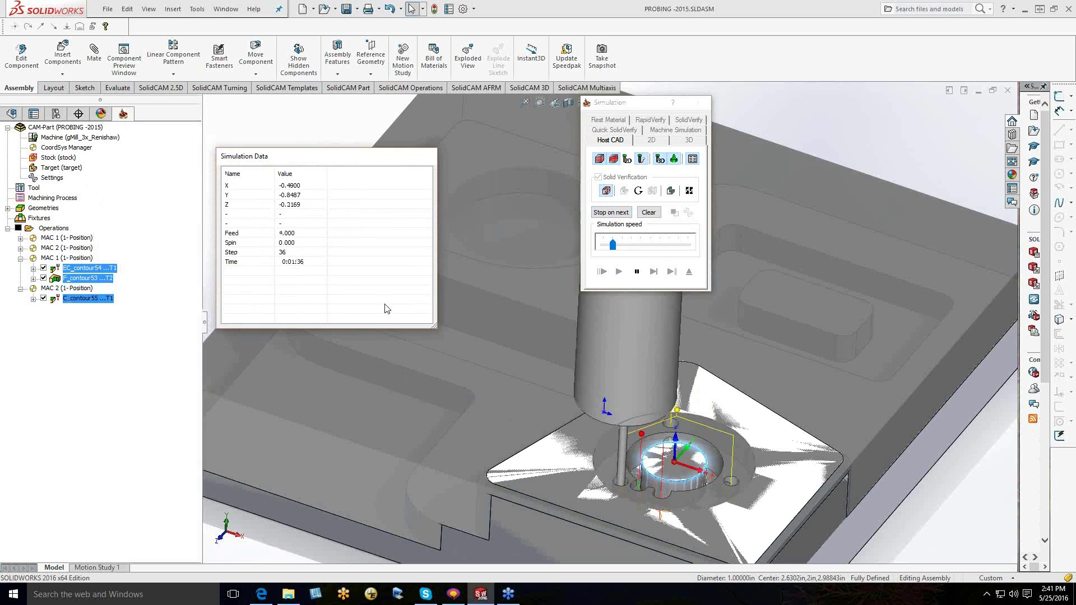
click(610, 140)
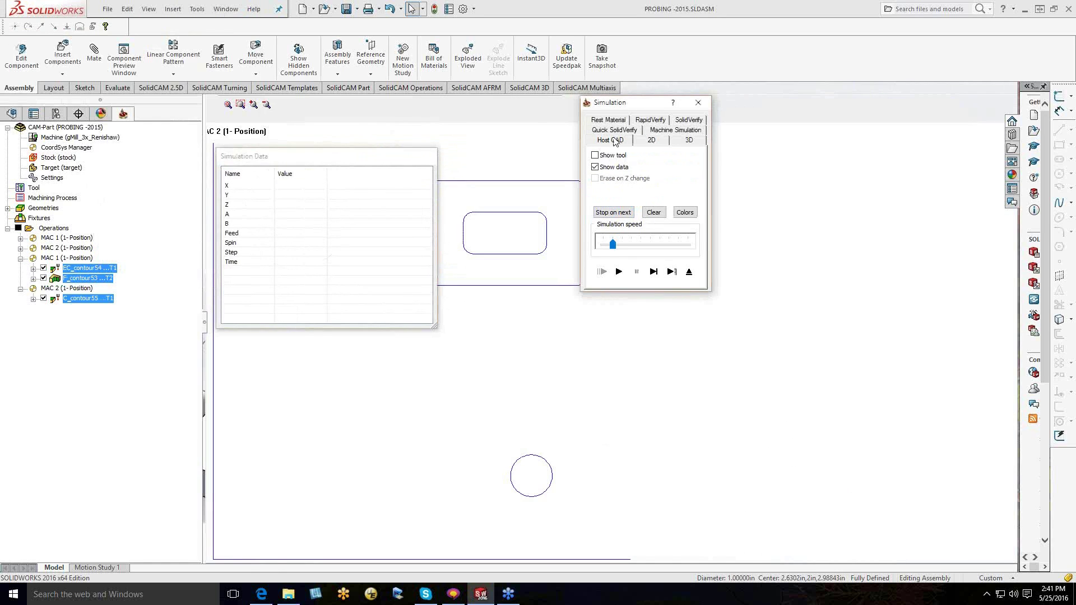
click(619, 271)
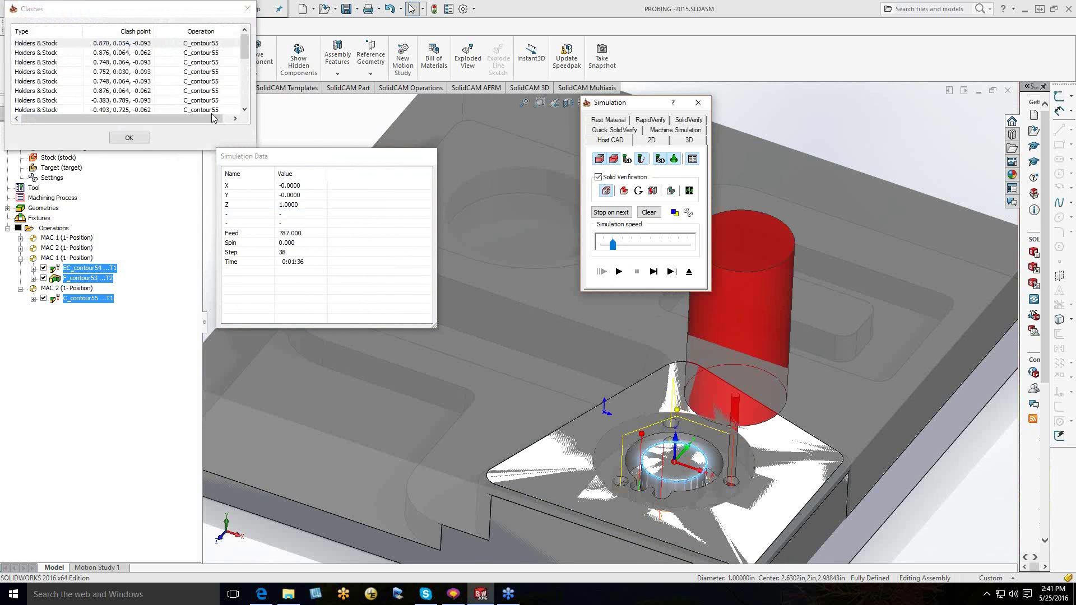
click(135, 137)
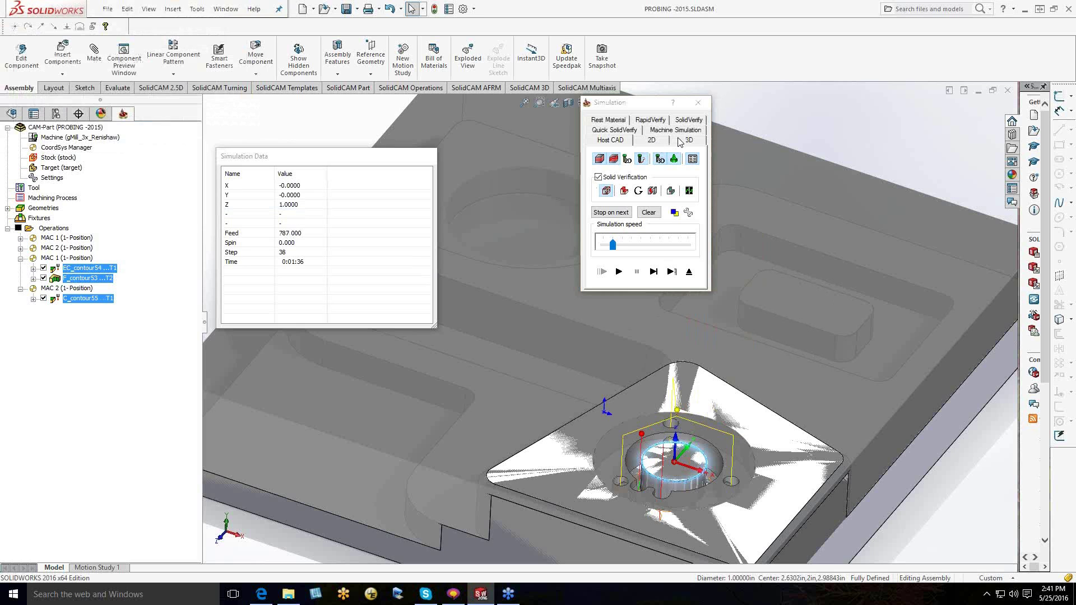
click(698, 104)
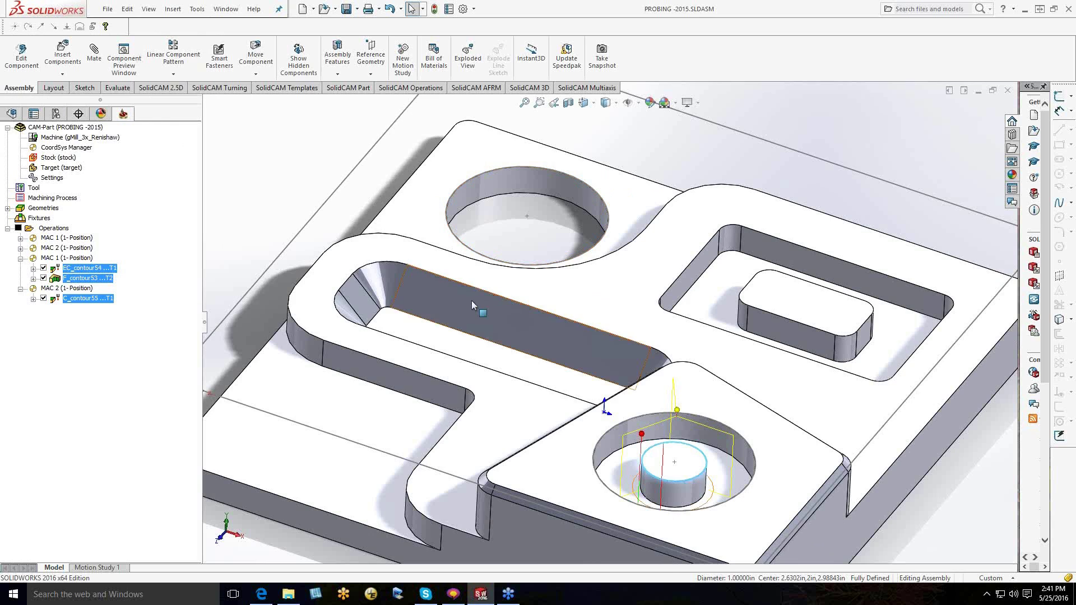
key(f)
middle_drag(454, 288, 426, 307)
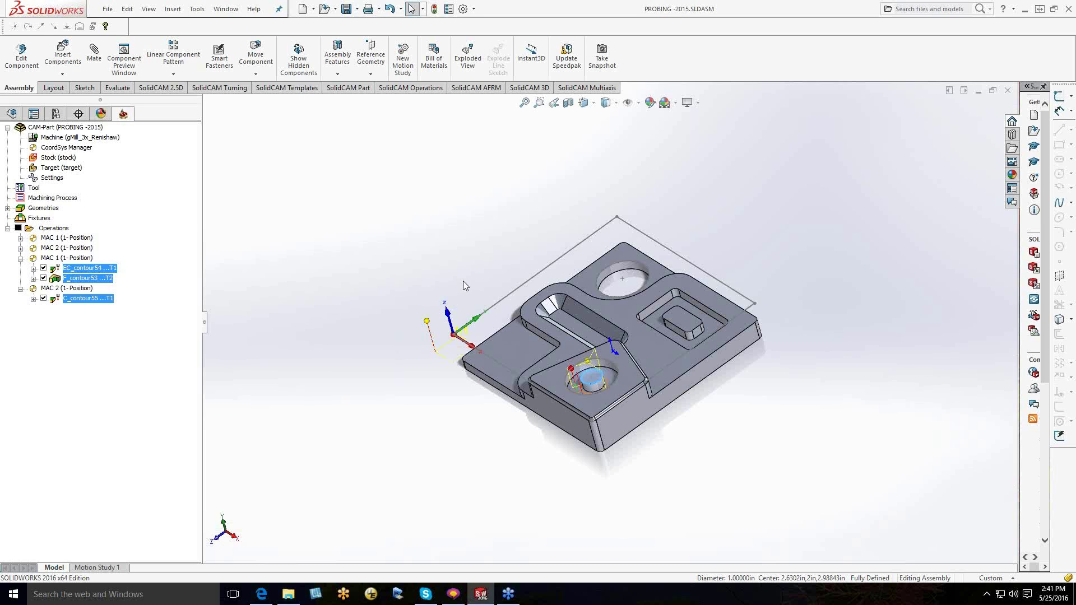
mouse_move(443, 302)
middle_down()
mouse_move(429, 294)
mouse_move(437, 276)
mouse_move(521, 249)
middle_up()
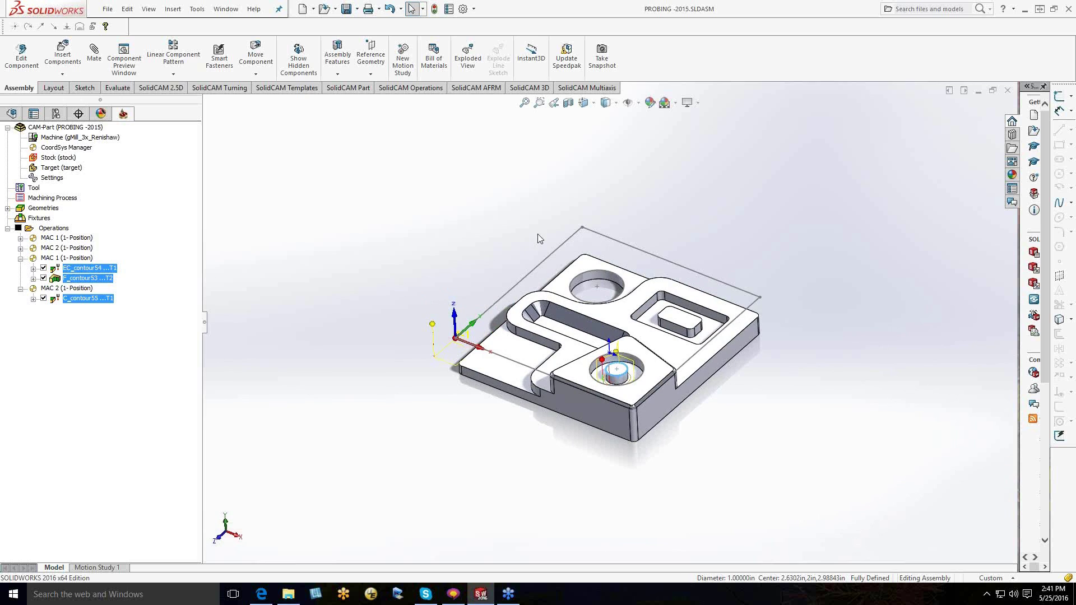
click(1016, 78)
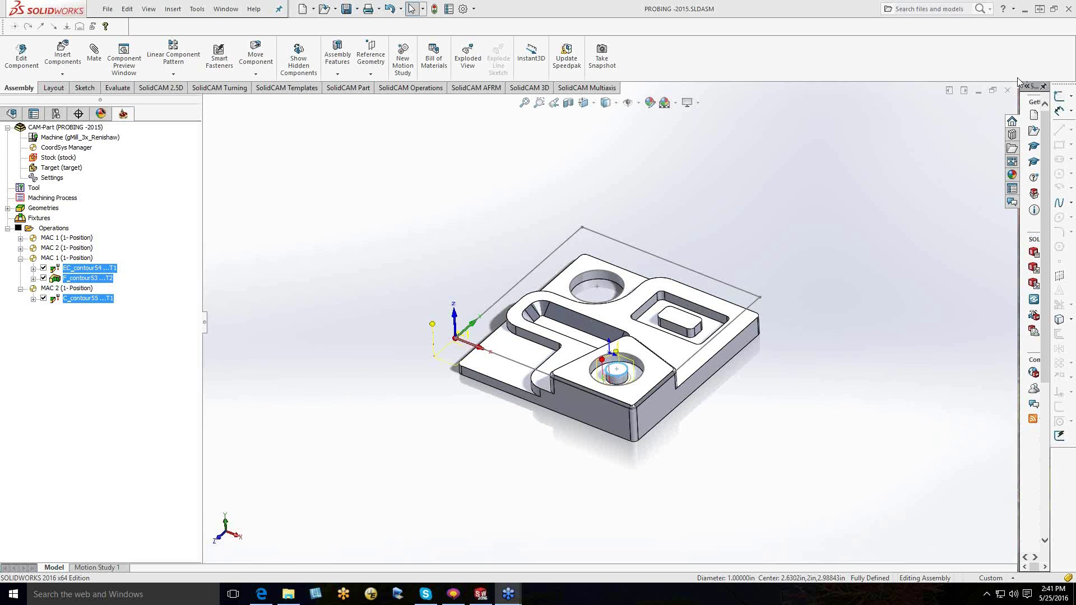
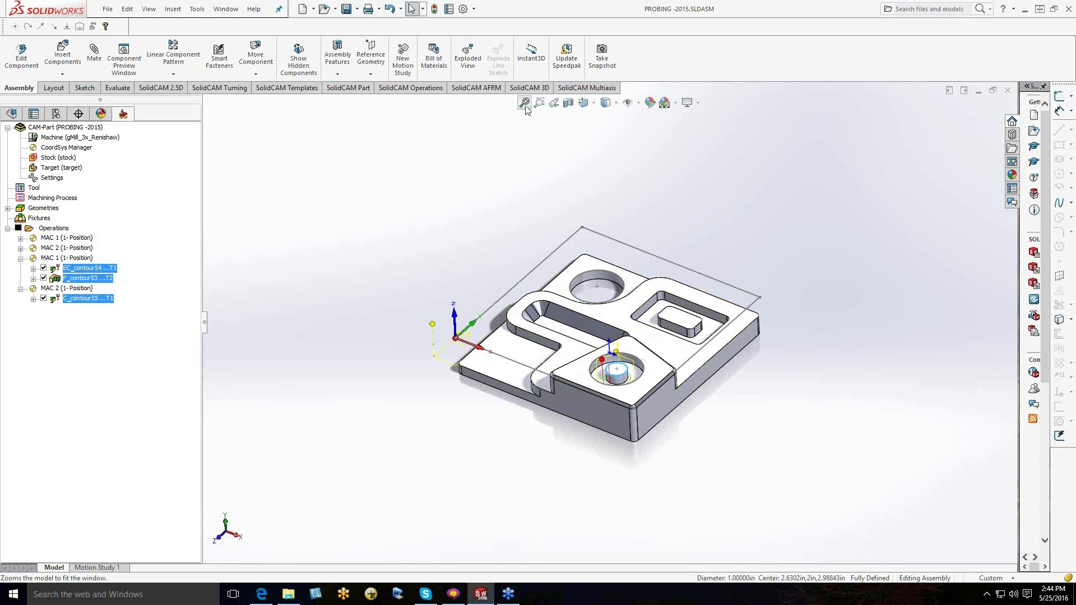
click(525, 103)
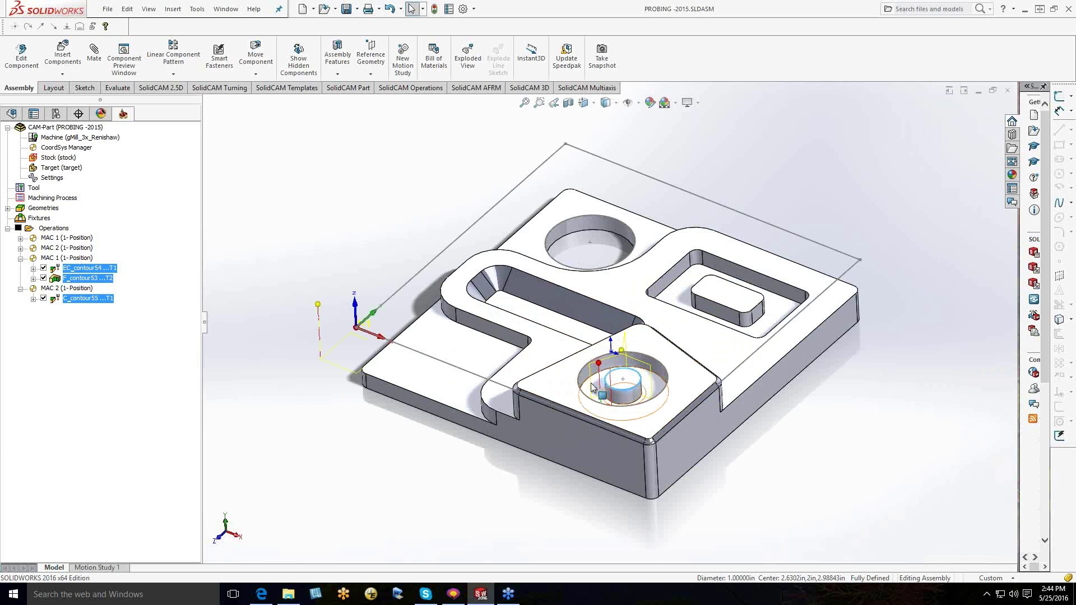
mouse_move(568, 374)
middle_down()
mouse_move(566, 351)
mouse_move(567, 381)
middle_up()
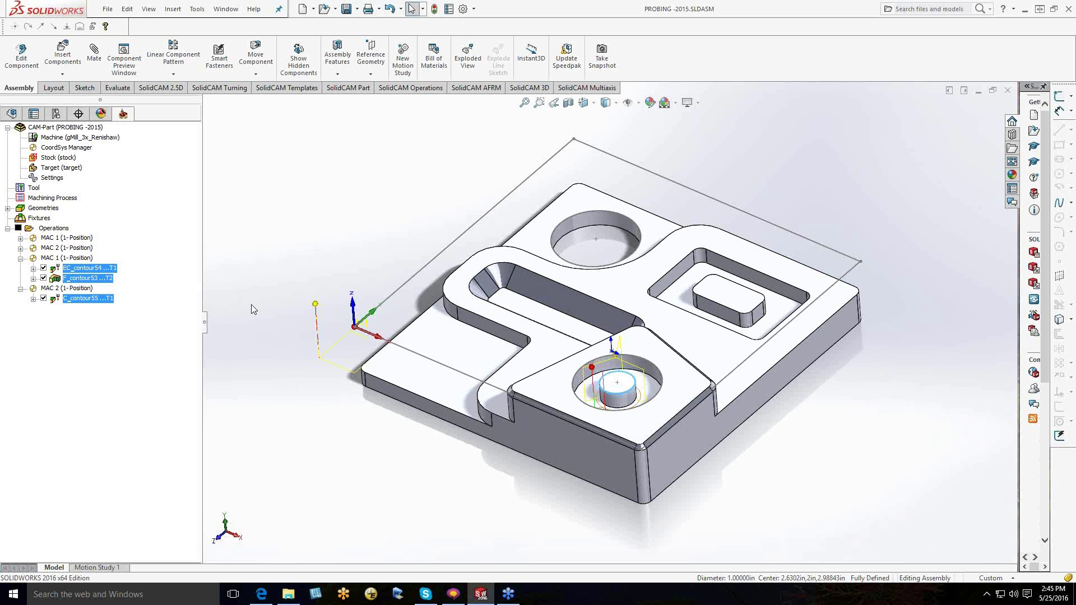
mouse_move(250, 305)
middle_down()
mouse_move(264, 280)
mouse_move(267, 303)
middle_up()
key(Escape)
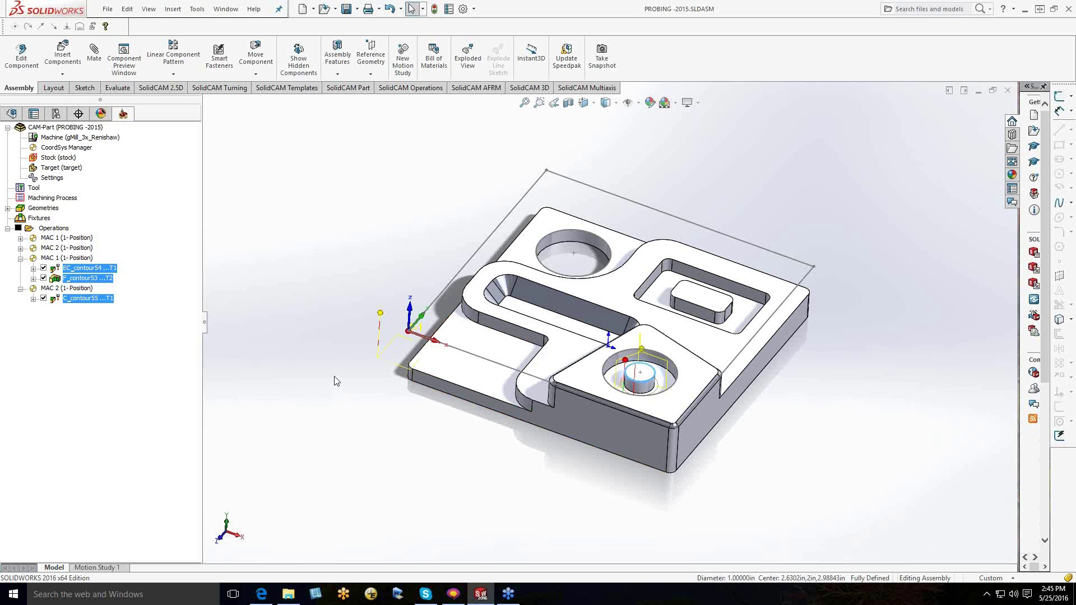
Switch to the Haas Inspection Plus PDF in the browser, highlight the #120 to #139 macro variable range, and return to SolidWorks
click(261, 595)
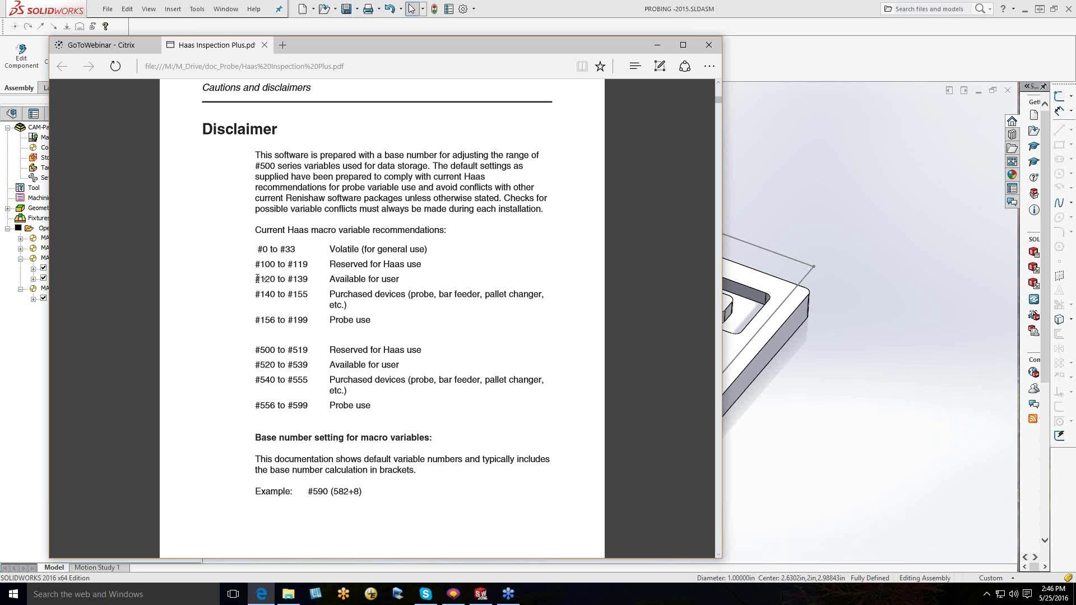
drag(257, 279, 328, 280)
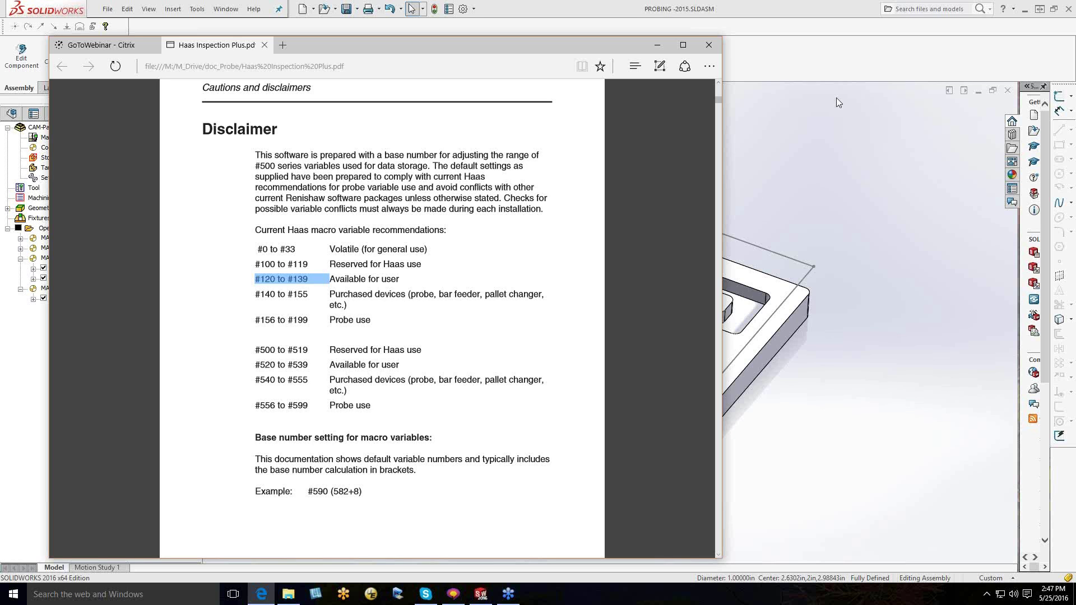
click(822, 160)
Edit the external corner operation EC_contour54 and enable its X_Loc, Y_Loc and X_Error parameters
click(112, 270)
right_click(112, 270)
click(141, 166)
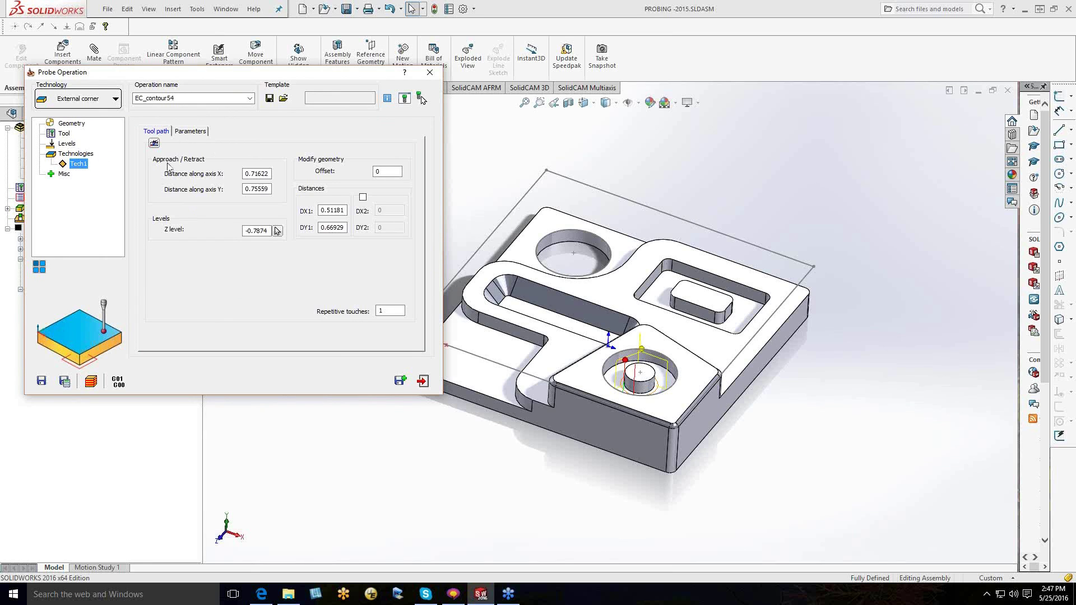
click(190, 131)
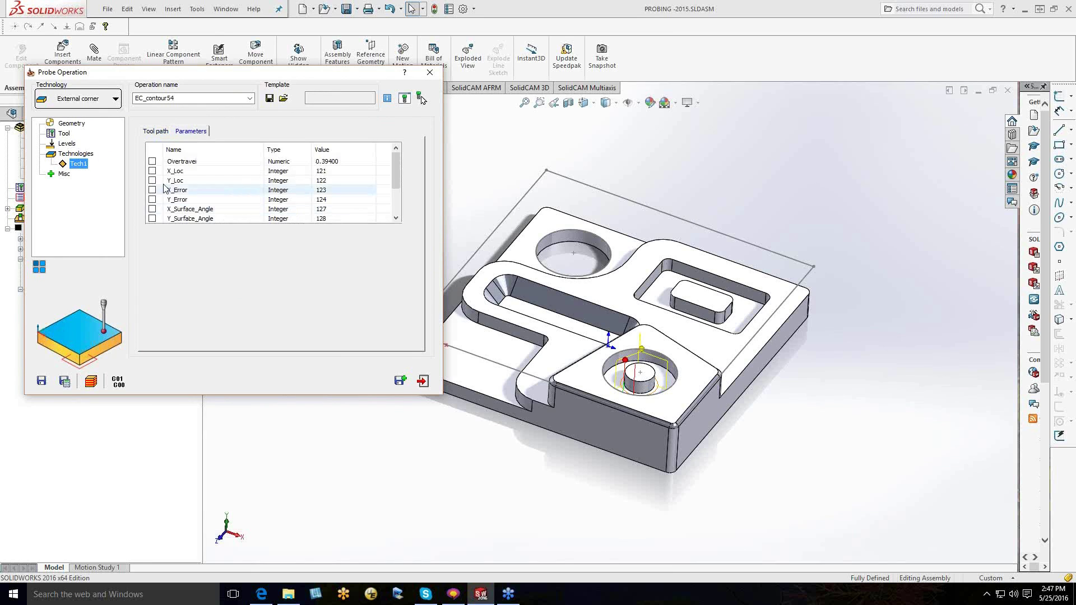
click(152, 171)
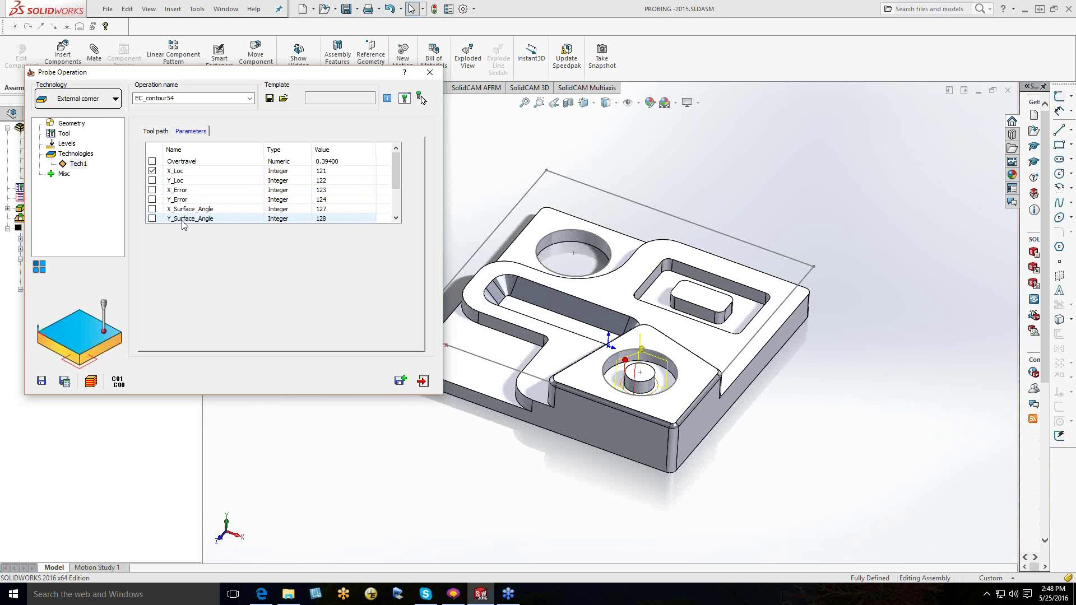
click(152, 181)
click(152, 190)
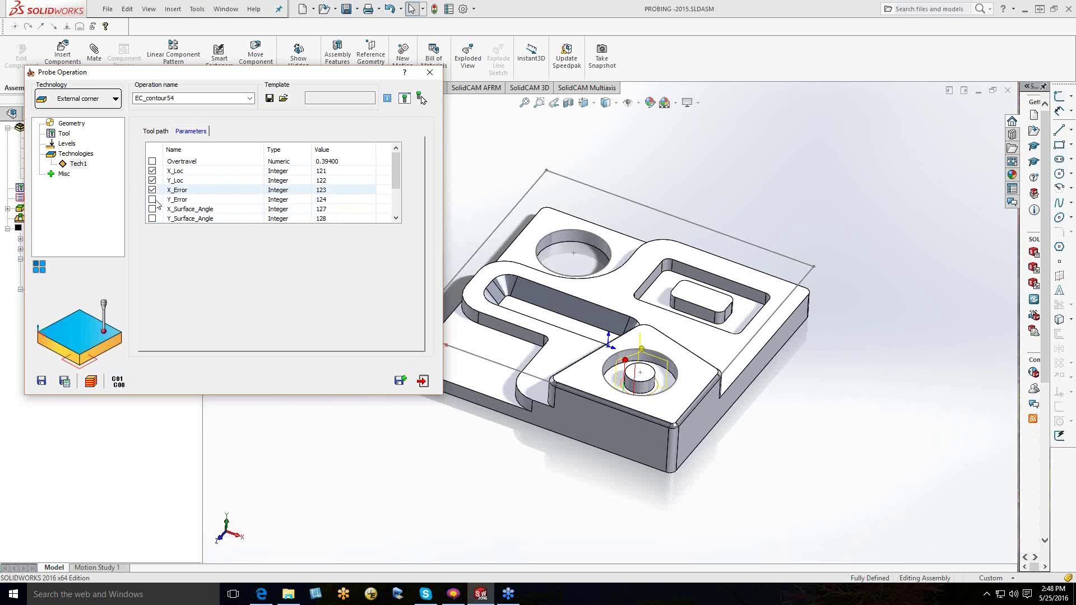
Save and calculate the external corner operation, generate its G-code, and review the P9816 cycle and the #121 and #122 variable assignments
click(65, 381)
click(117, 387)
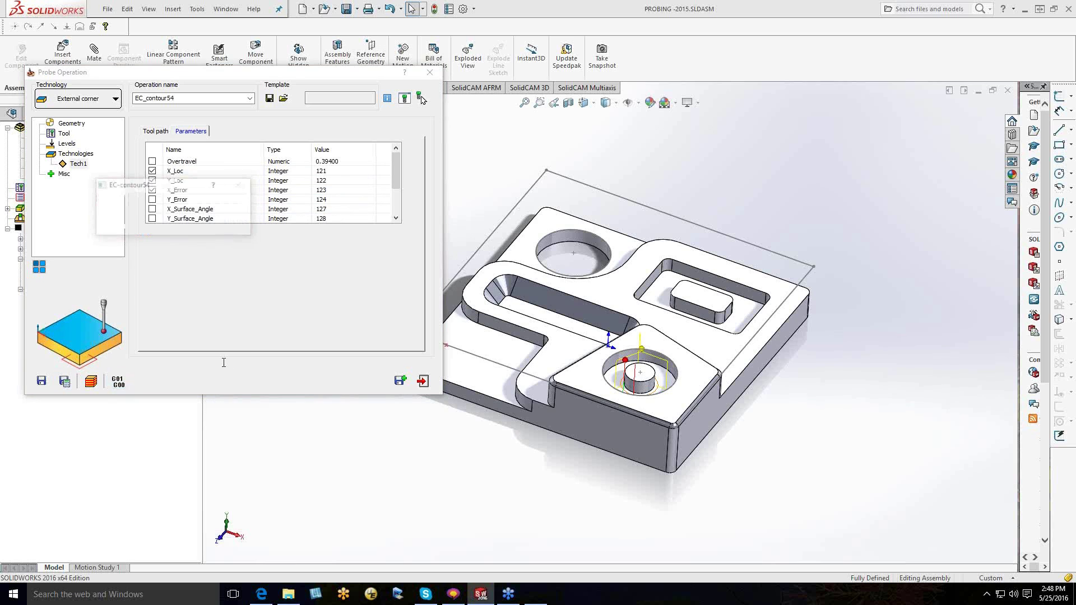
drag(245, 272, 457, 273)
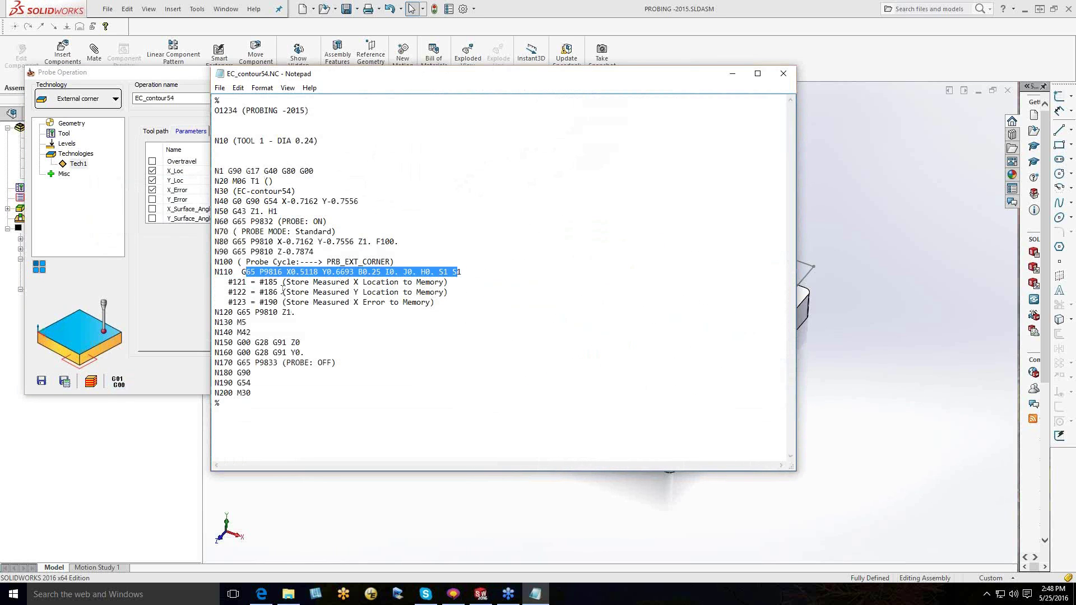
double_click(268, 282)
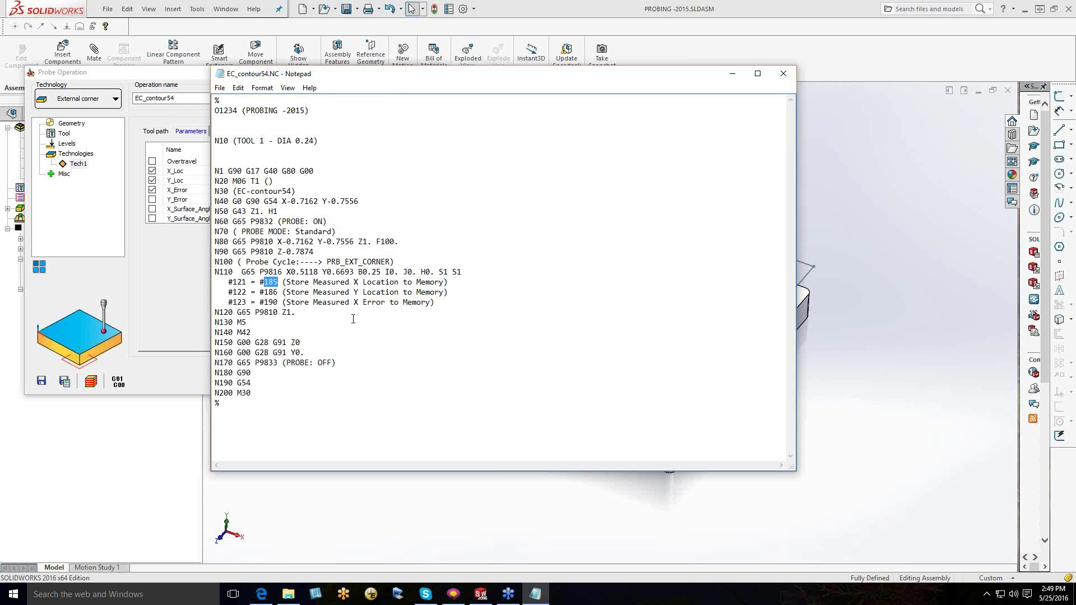
drag(228, 282, 247, 292)
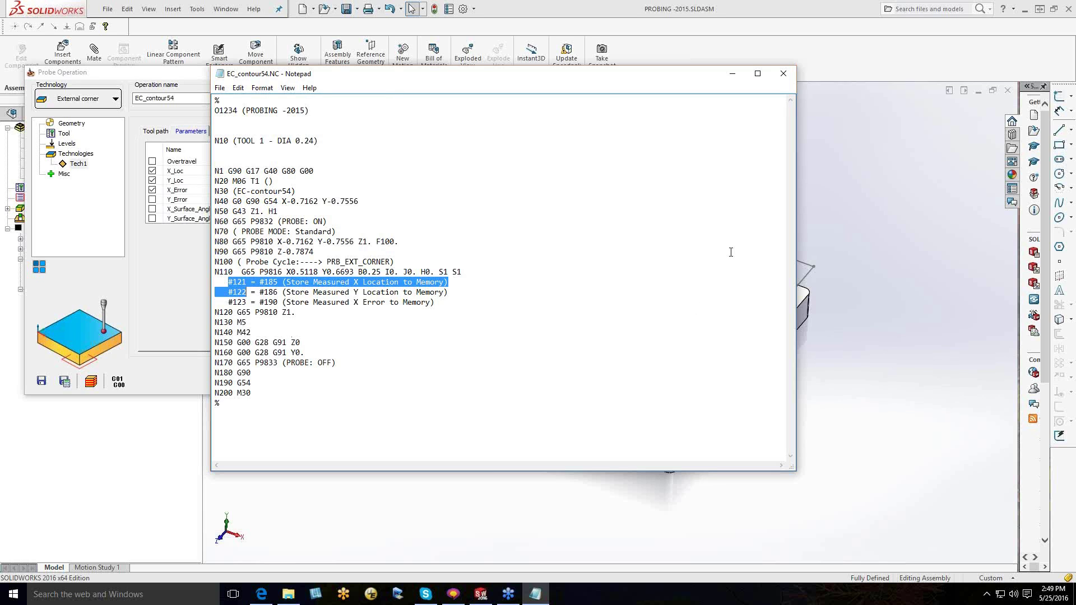
click(731, 74)
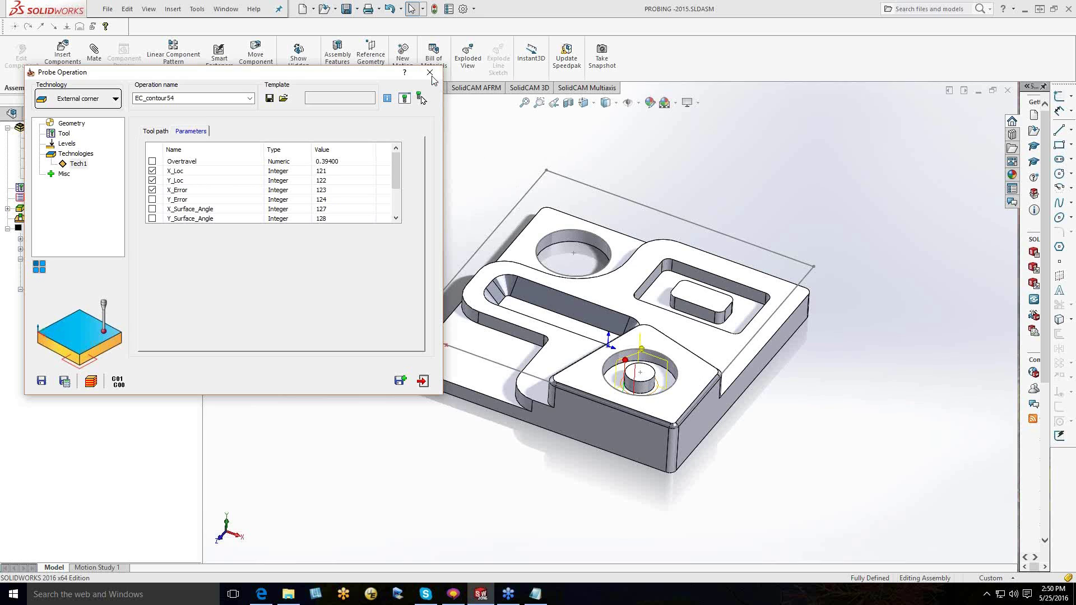
click(430, 73)
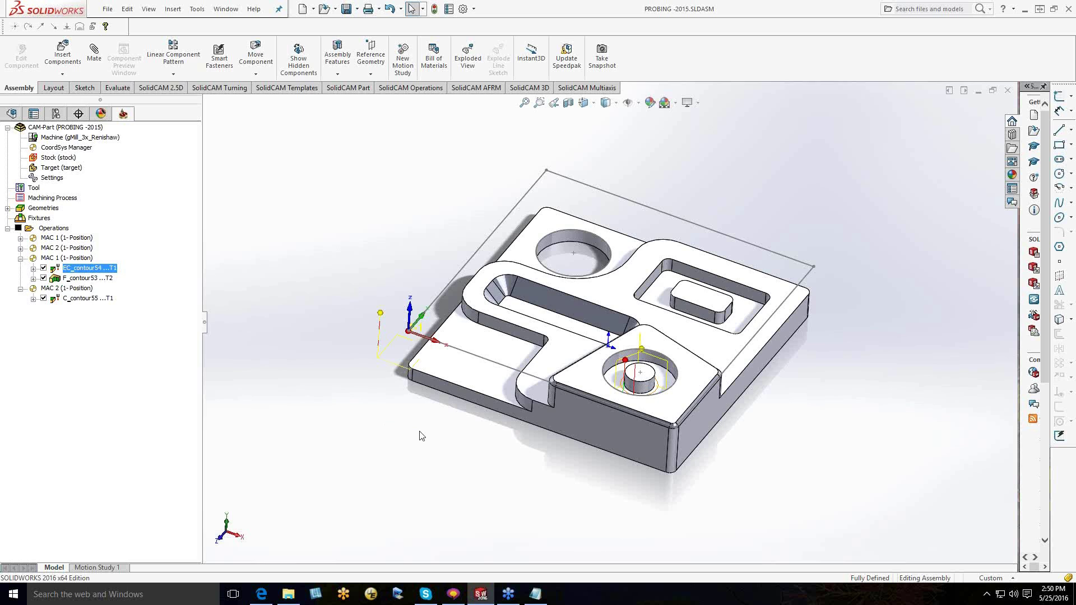
Start a new probe operation to look through the available probing technologies, and exit it without saving
click(59, 230)
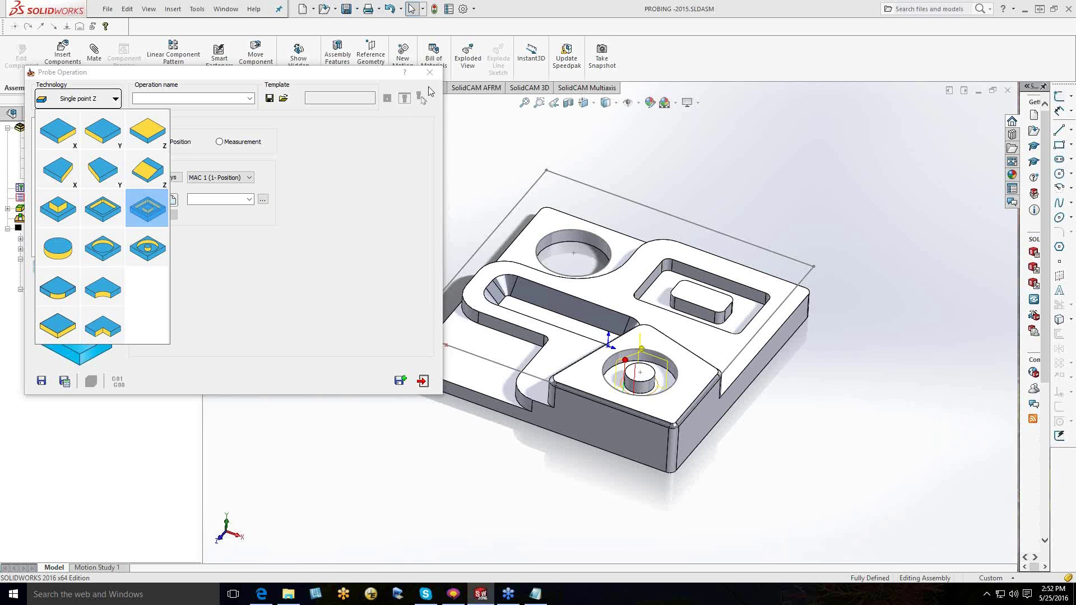
drag(484, 125, 396, 73)
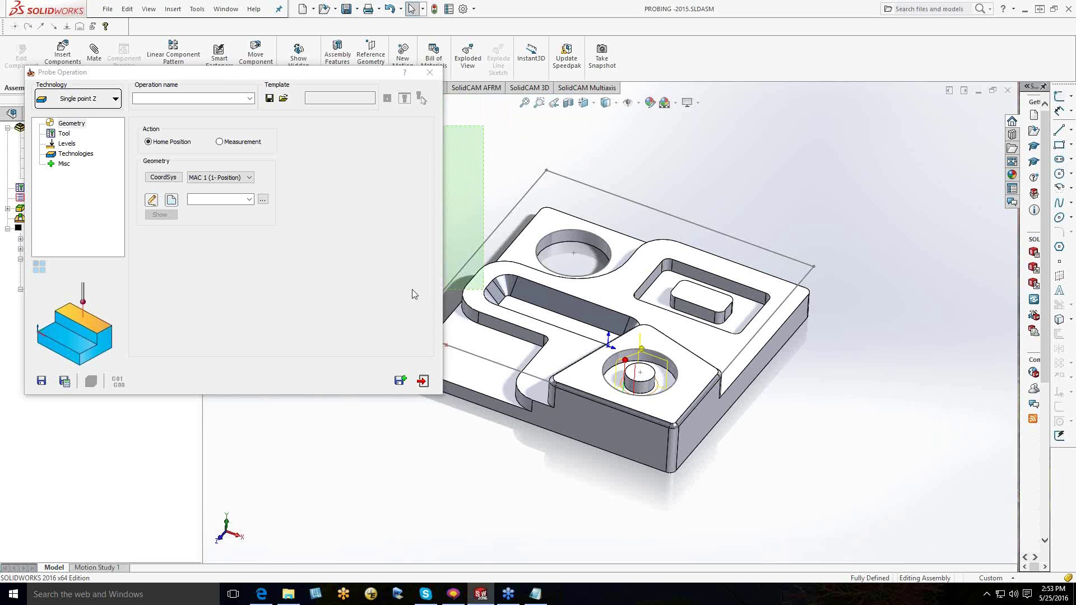
drag(666, 368, 423, 387)
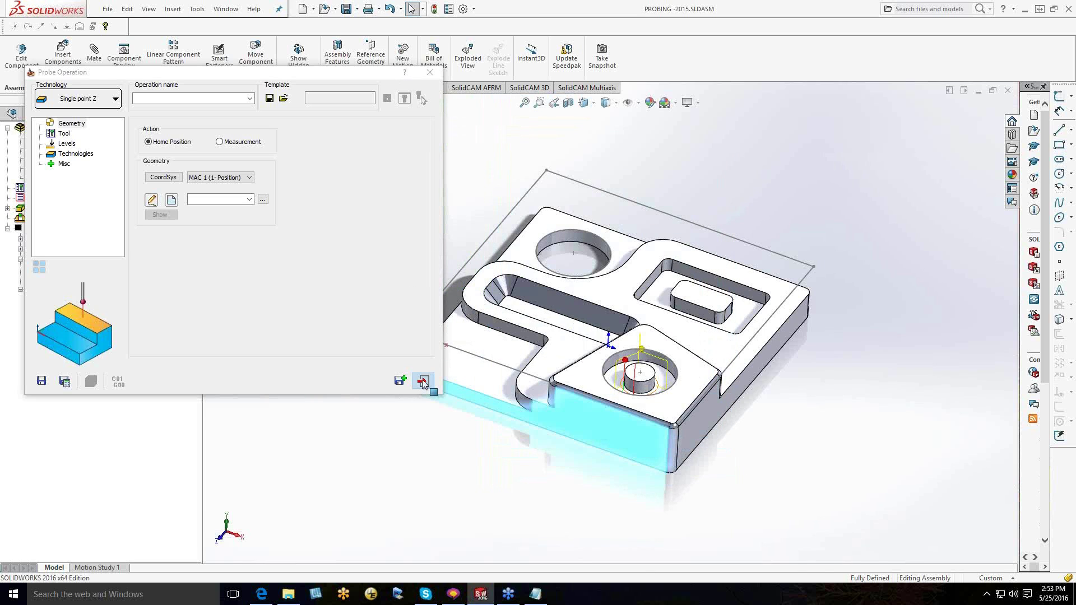
click(423, 382)
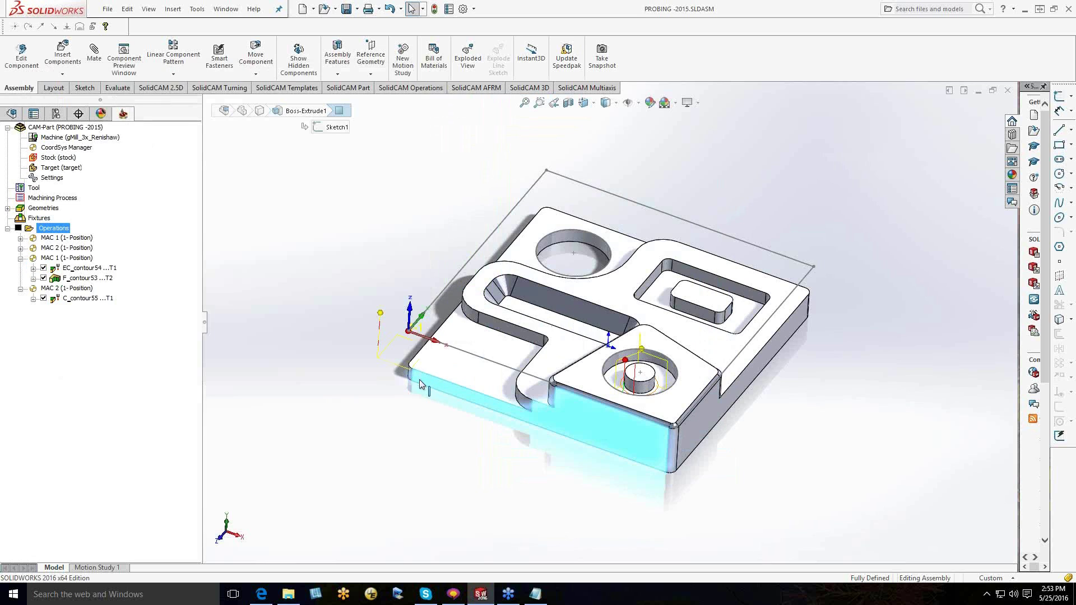